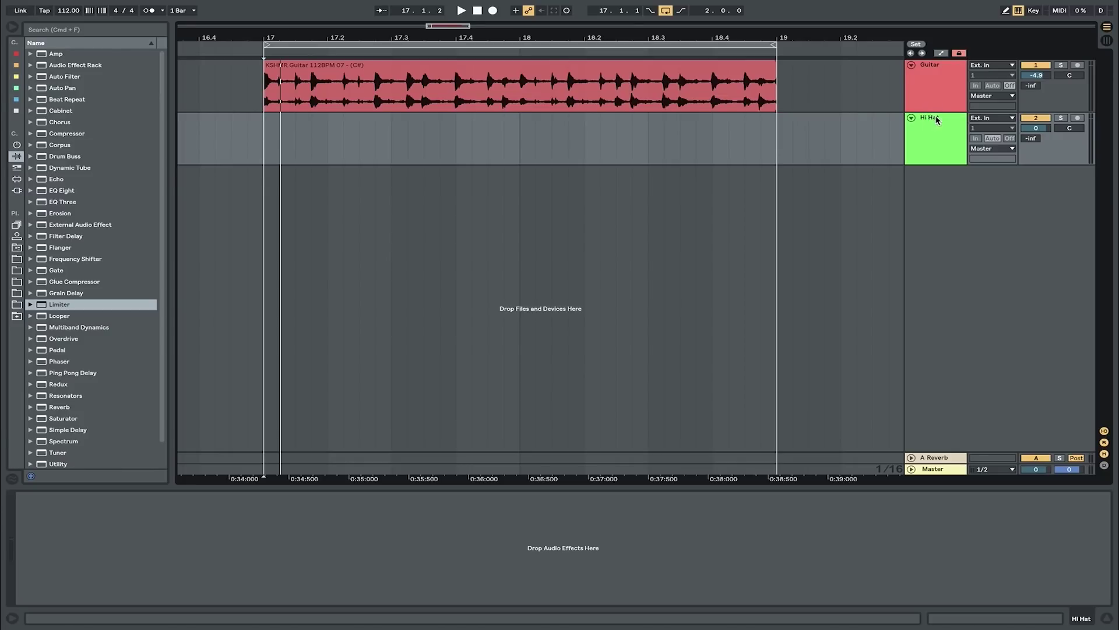
- Enlarge the track lanes, zoom in on the guitar loop, and copy it onto the Hi Hat track
key(h)
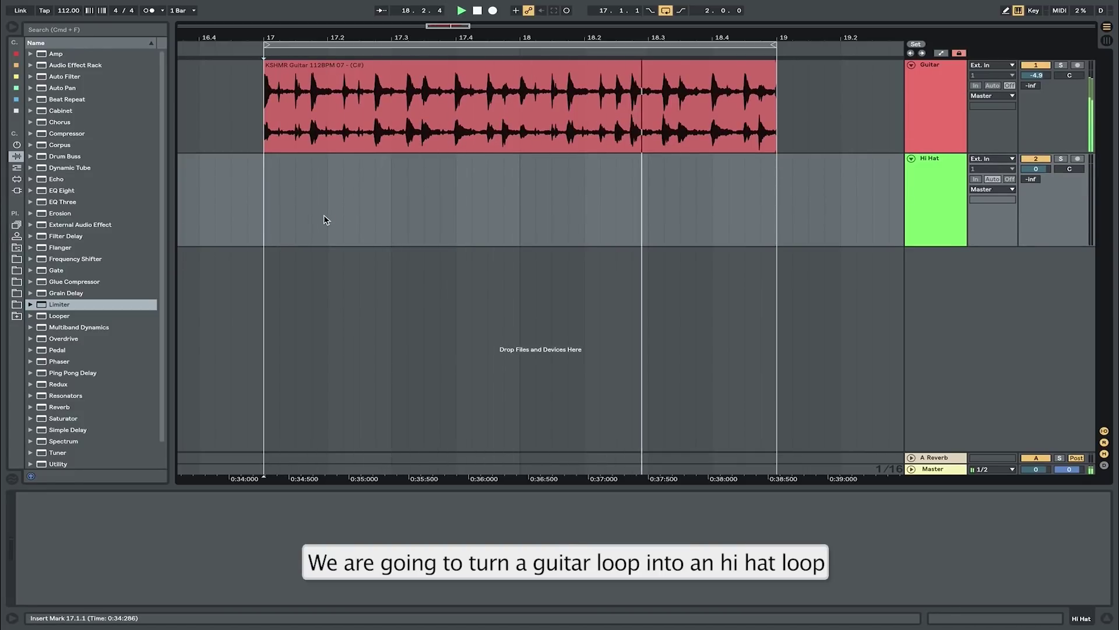
scroll(278, 220, up, 2)
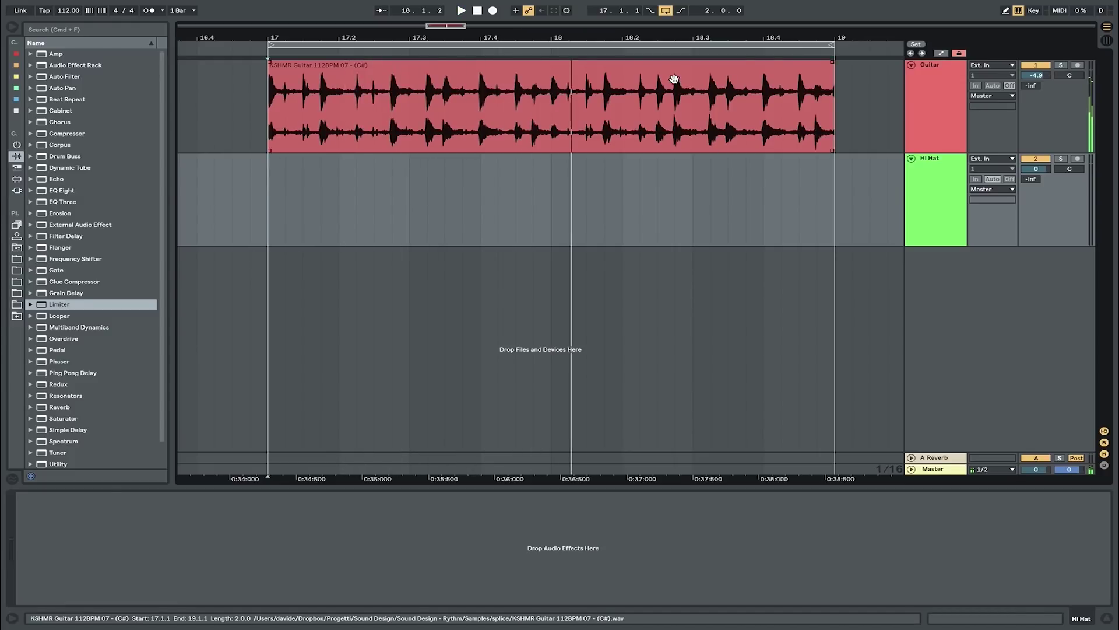
drag(674, 79, 688, 174)
- Give the copied clip the Hi Hat track's green colour and switch off the Guitar track
right_click(941, 171)
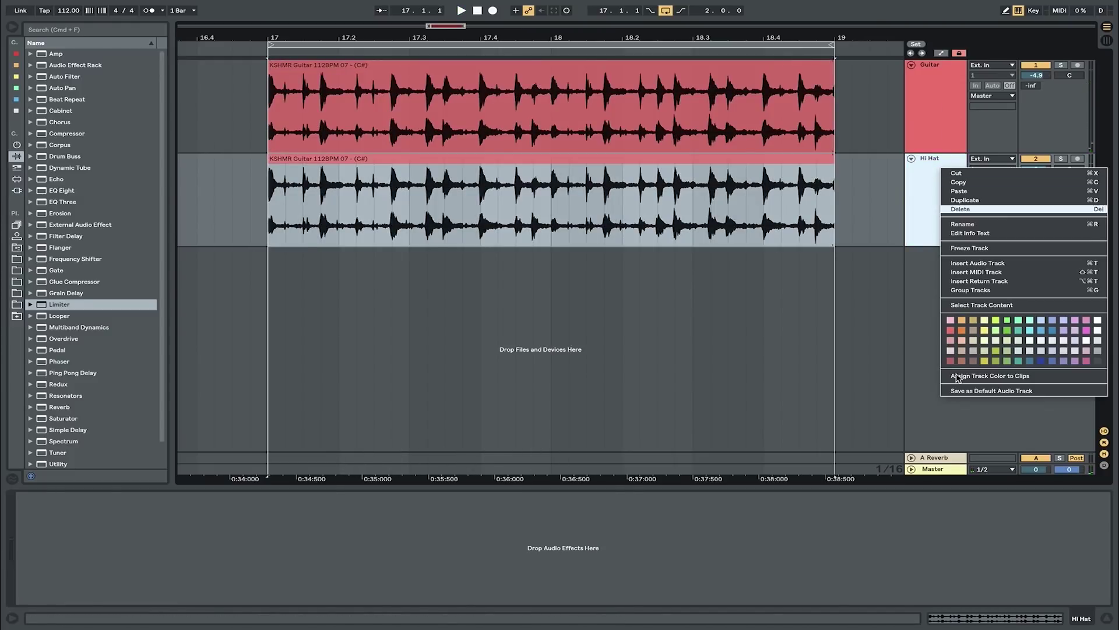
click(977, 375)
click(946, 90)
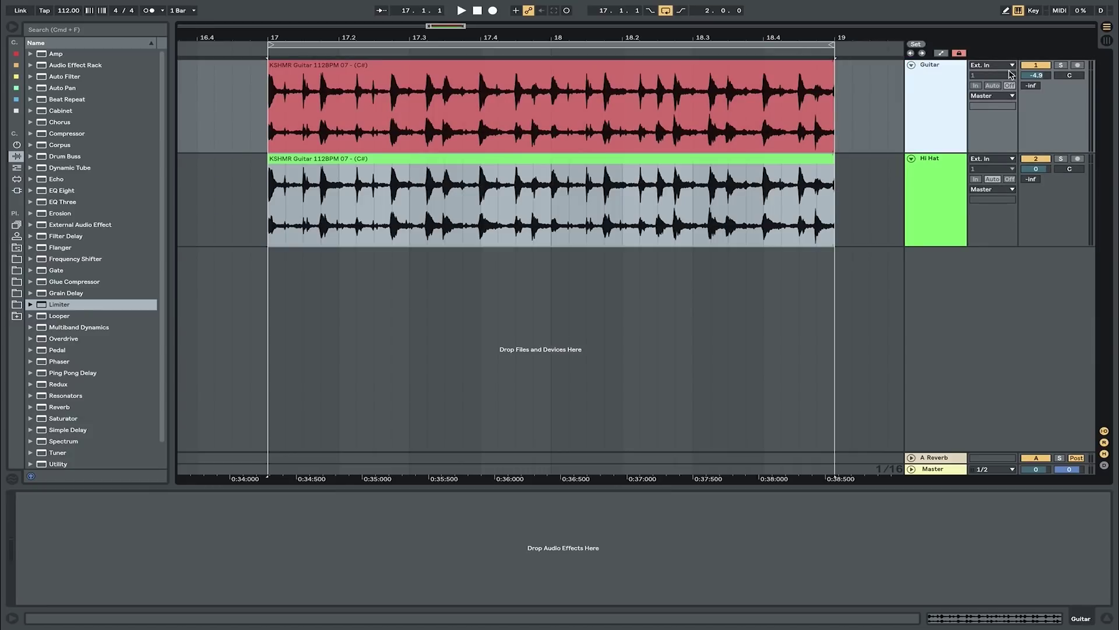
click(1024, 67)
- Play the Hi Hat loop and lower the Hi Hat volume to -1.0 dB
click(577, 159)
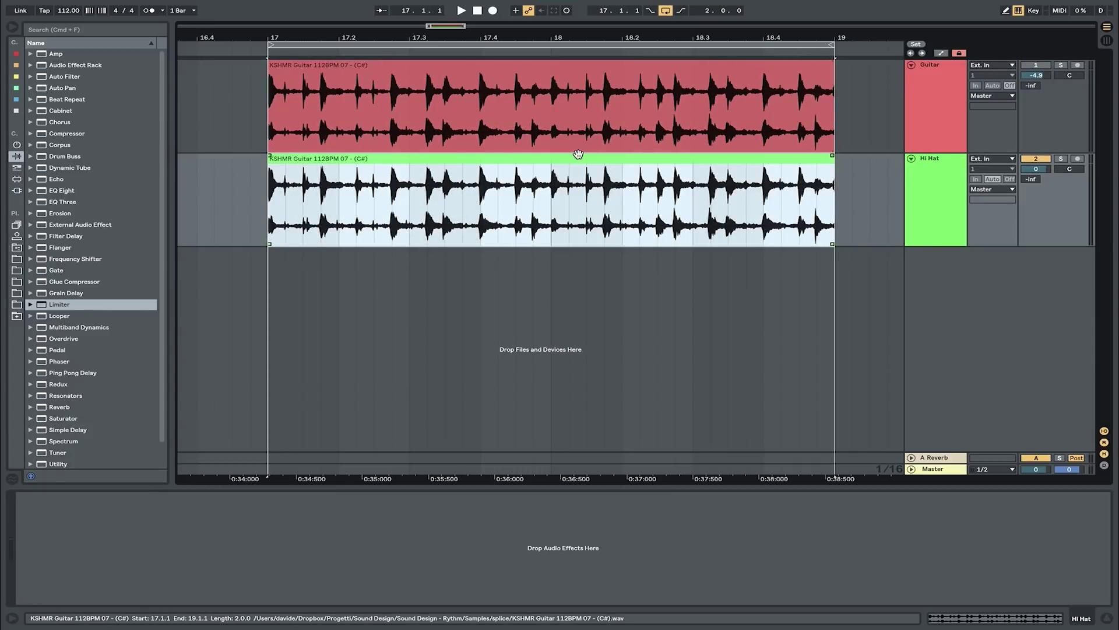
key(space)
drag(1049, 169, 1050, 175)
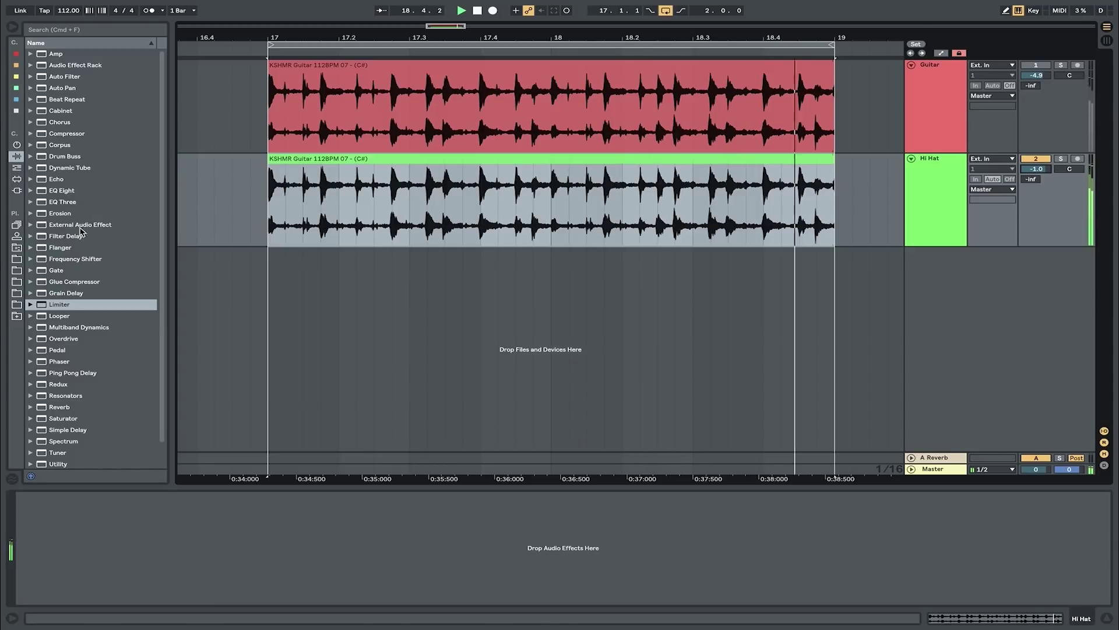
- Add EQ Three to the Hi Hat track, turn off its low and mid bands, and set high gain to 5.05 dB
drag(66, 204, 369, 208)
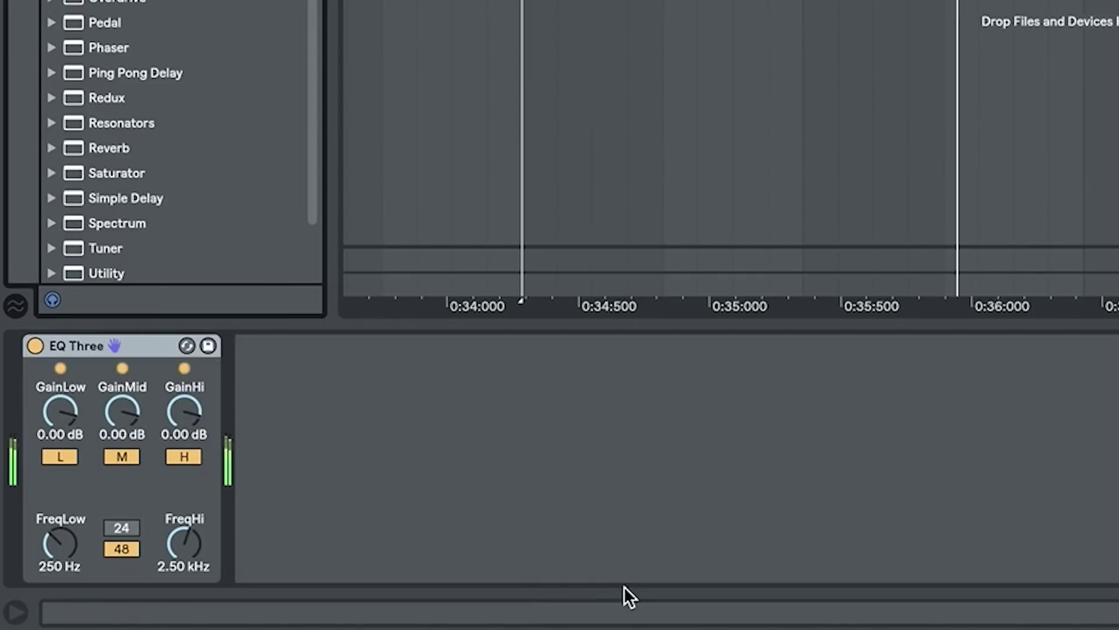
click(63, 463)
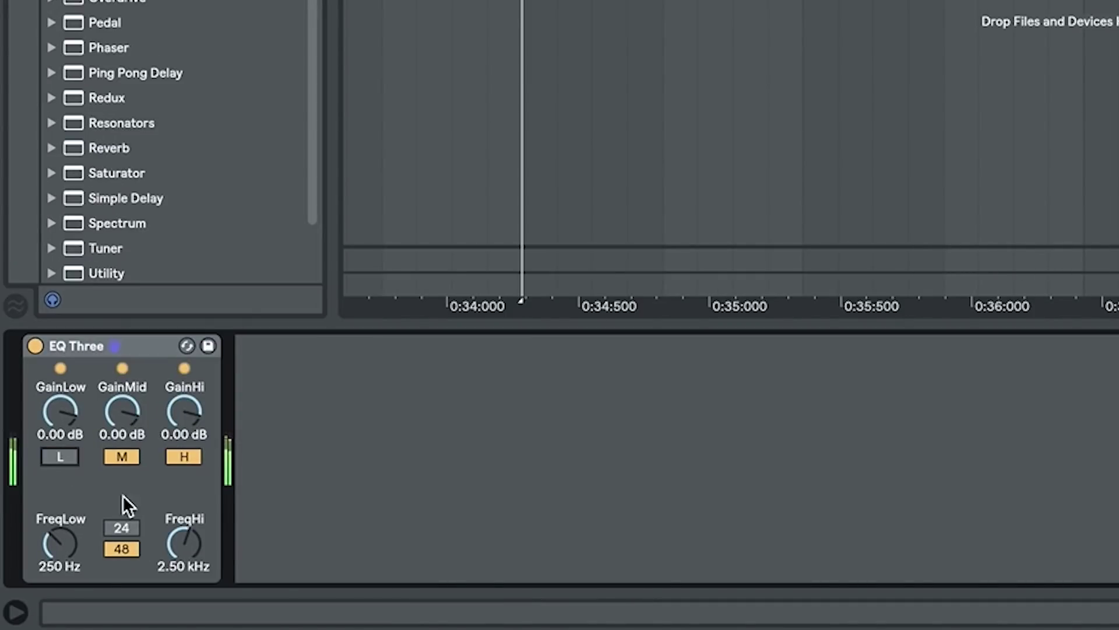
click(122, 461)
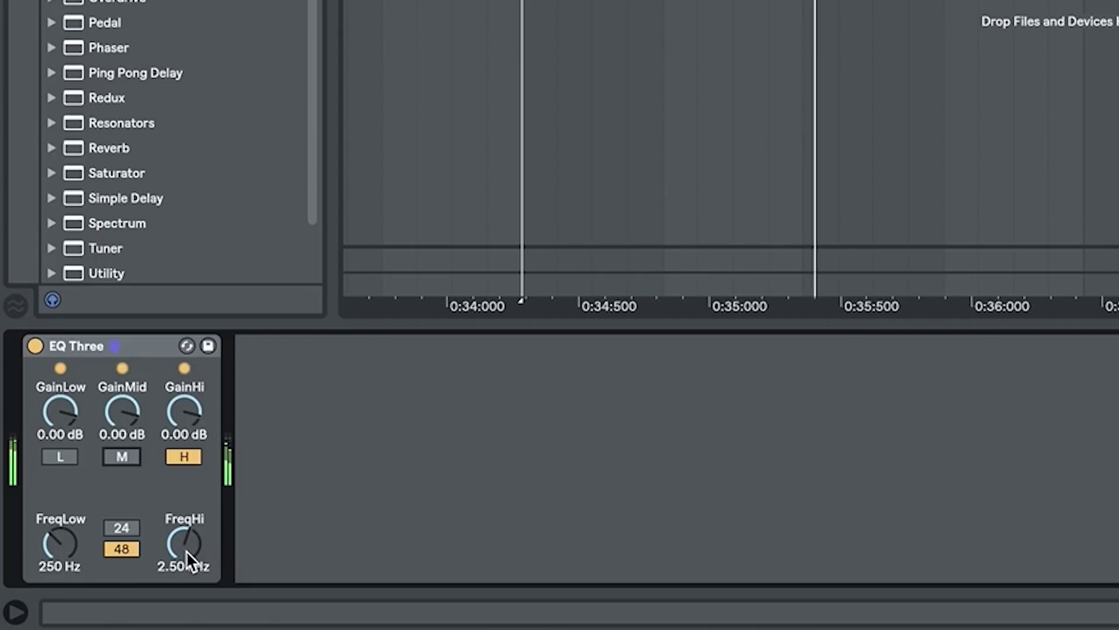
drag(186, 551, 187, 566)
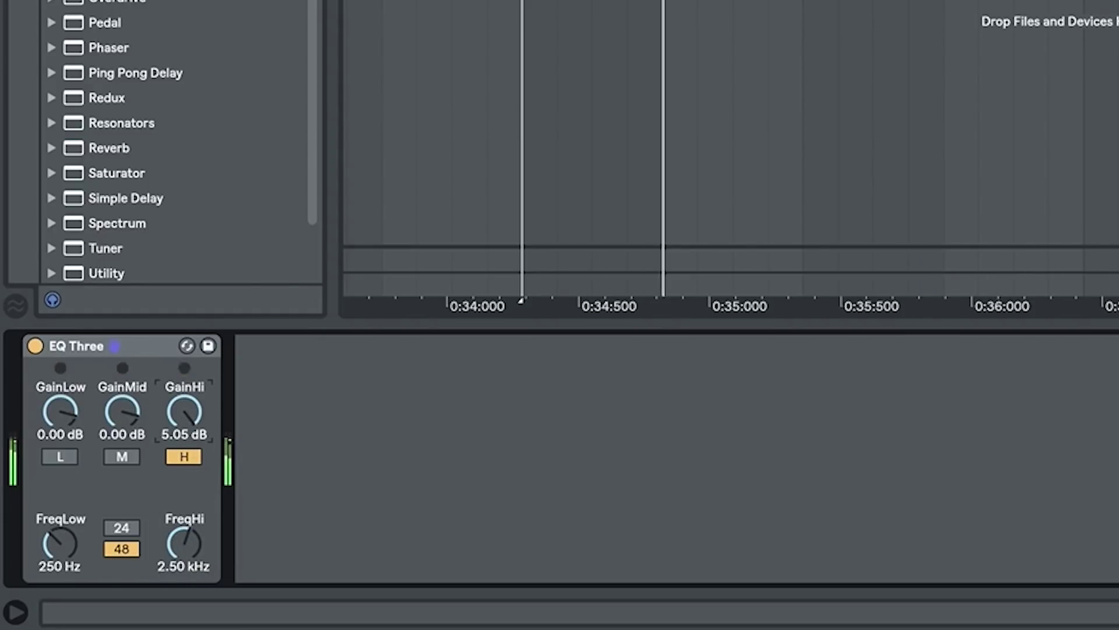
- Add an EQ Eight with a raised low cut, a narrow notch near 3 kHz and a high boost around 6.25 kHz
key(Return)
click(289, 567)
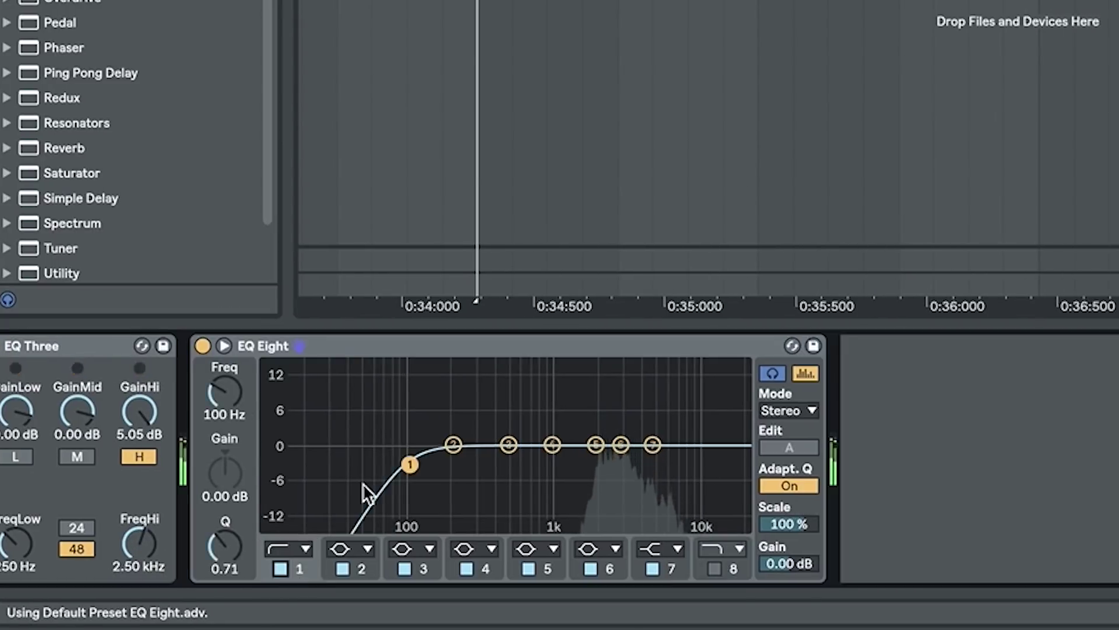
drag(408, 463, 527, 464)
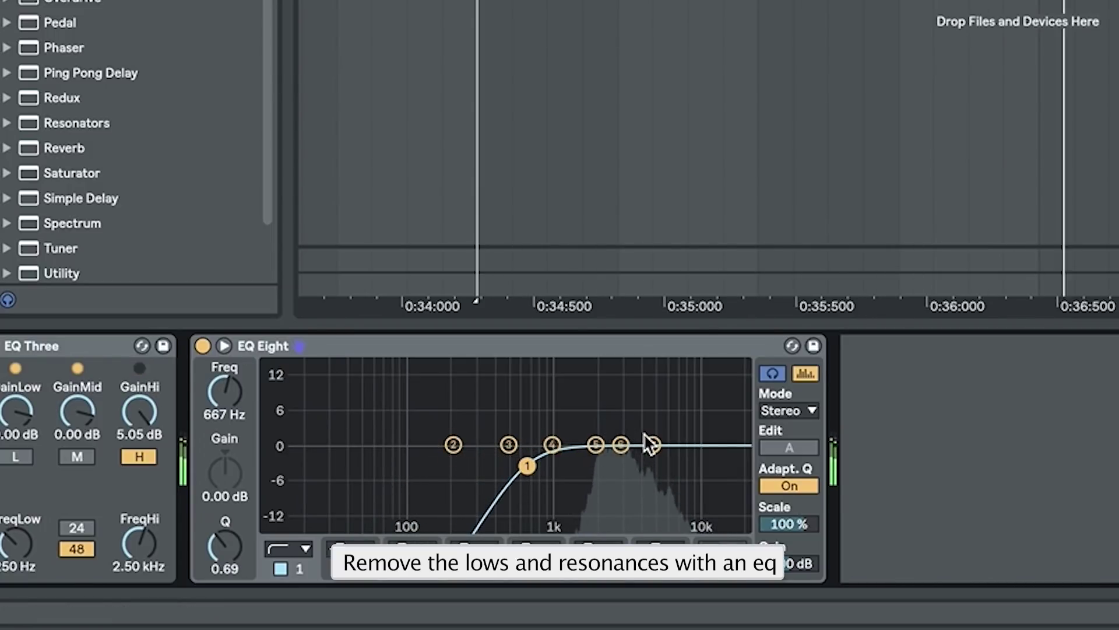
drag(622, 446, 619, 505)
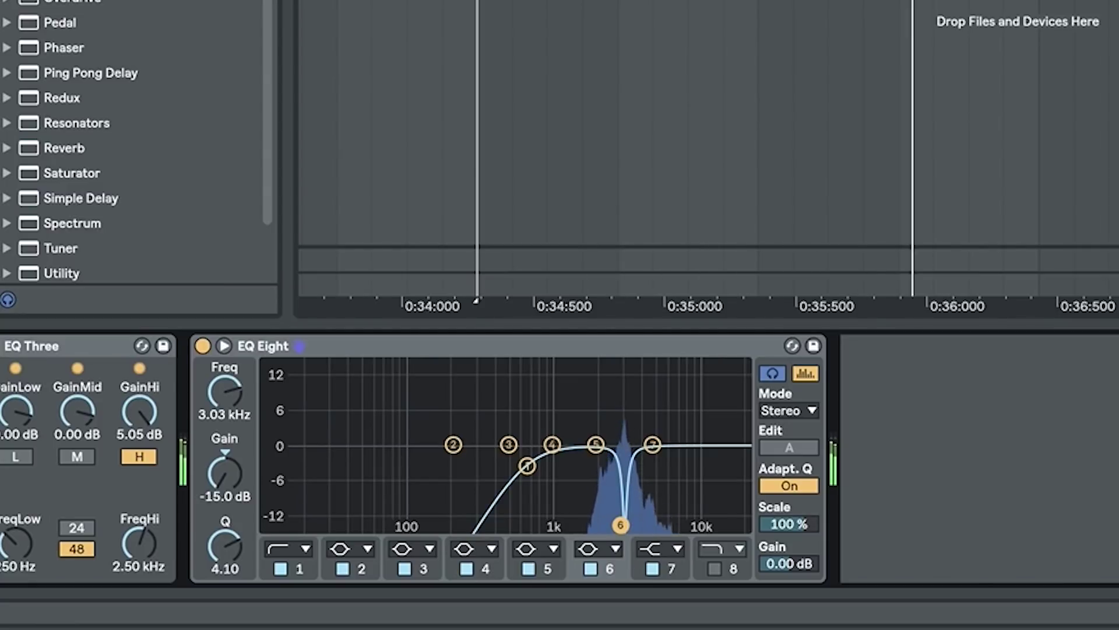
drag(652, 444, 665, 412)
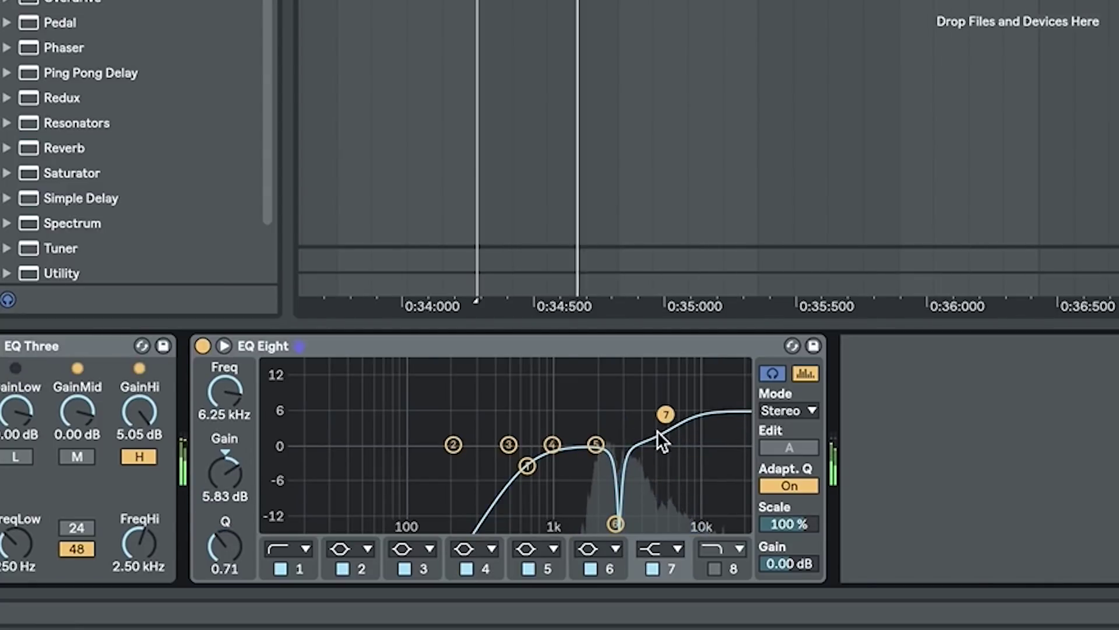
- Compare EQ Eight bypassed and active, reducing the high-shelf boost slightly
click(202, 345)
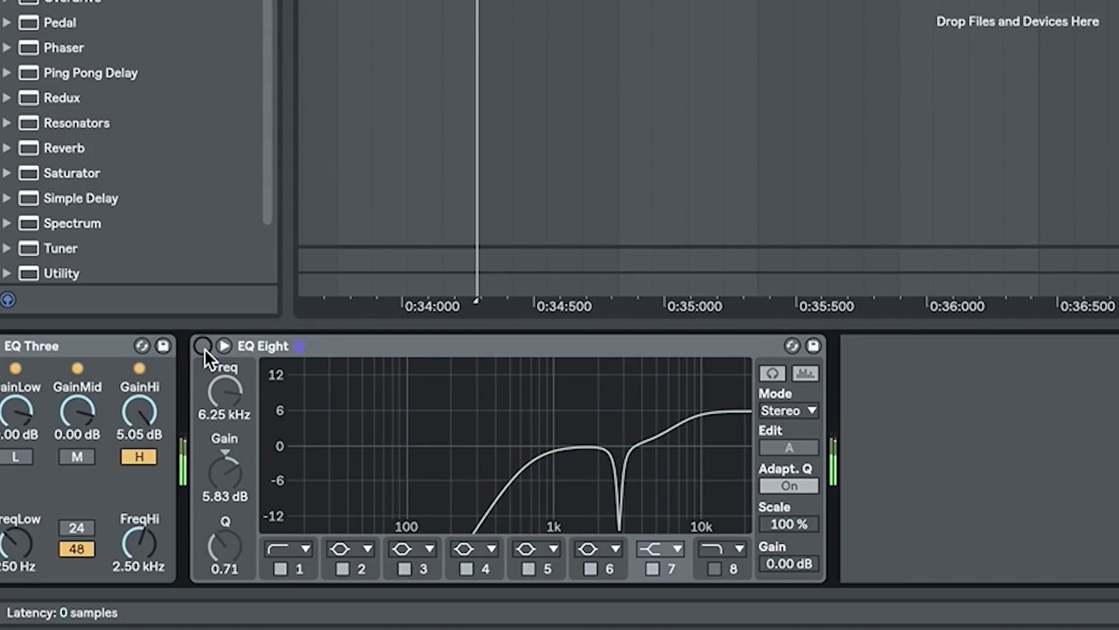
click(203, 346)
drag(666, 414, 666, 432)
click(207, 346)
click(207, 346)
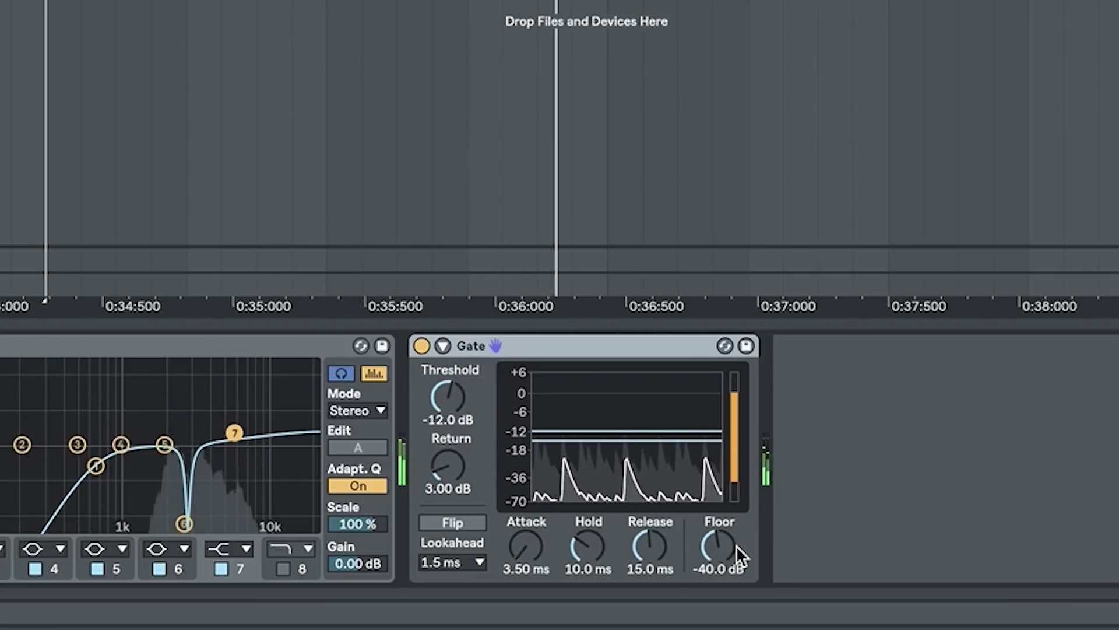
- Set the Gate's return to 0 dB, floor to -inf and threshold to -17.7 dB
drag(448, 466, 448, 484)
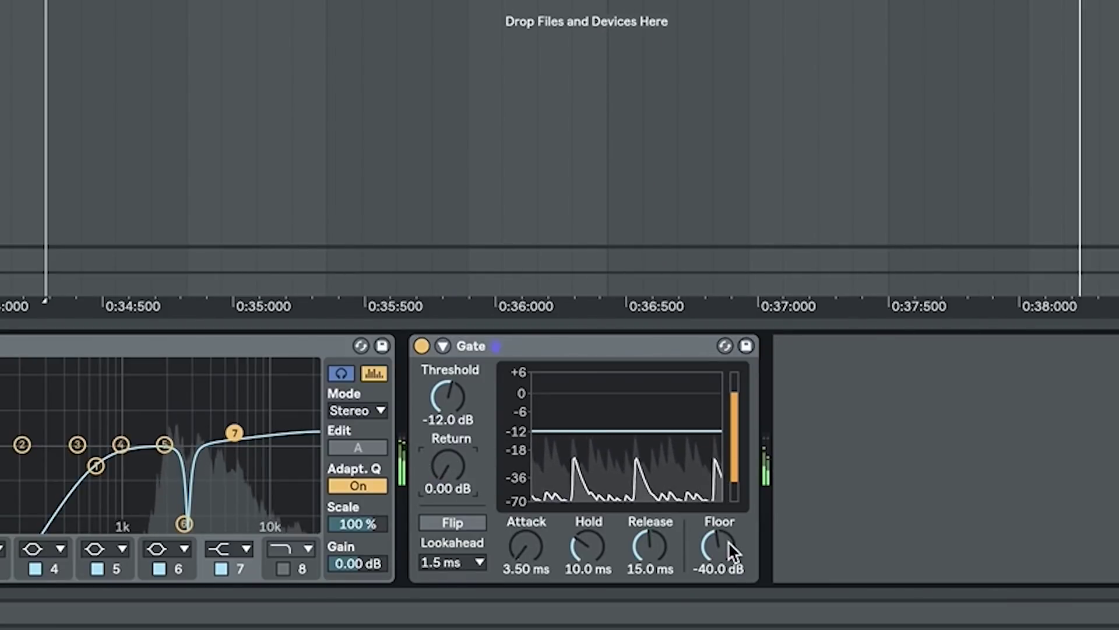
drag(729, 541, 728, 583)
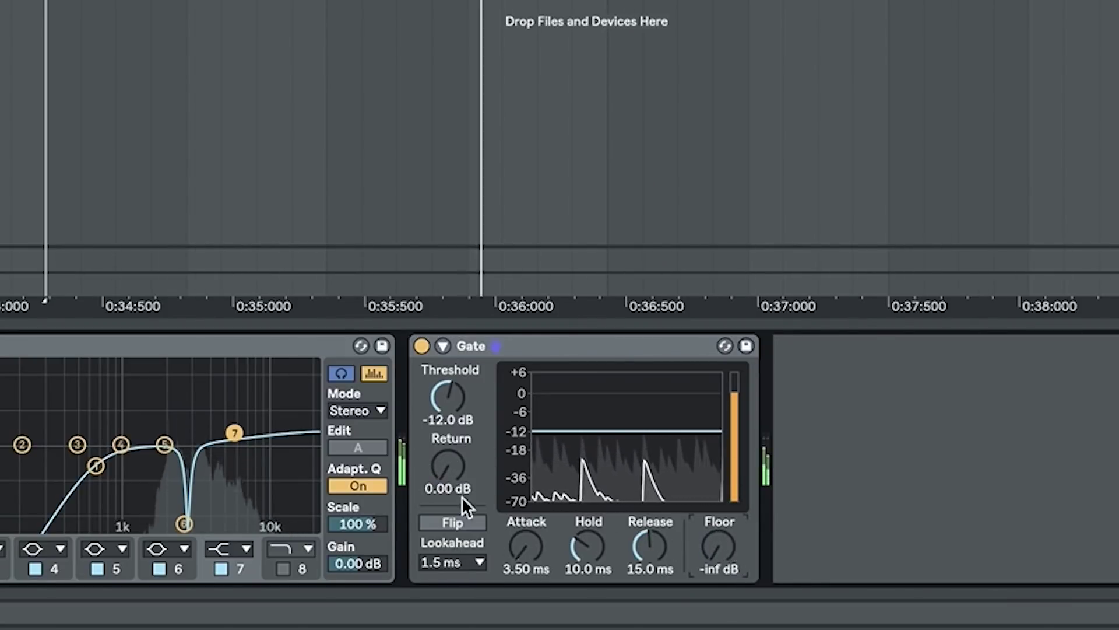
drag(446, 411, 446, 440)
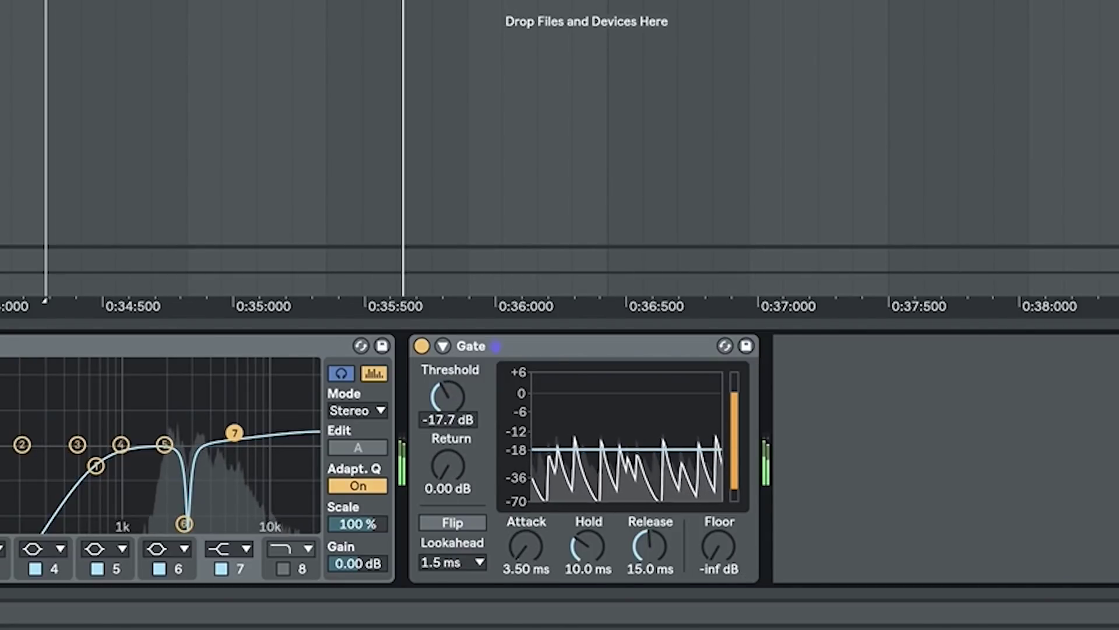
- Set the Gate attack to 14.3 ms and hold to 4.52 ms, then compare it bypassed and active
drag(532, 550, 646, 538)
drag(593, 567, 594, 569)
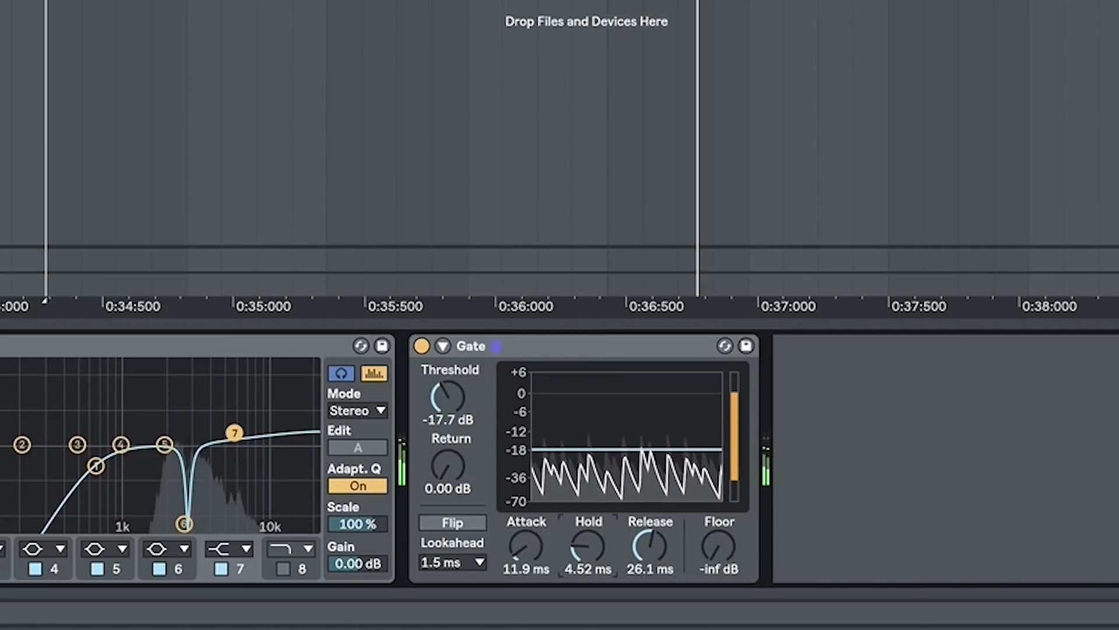
drag(526, 551, 526, 545)
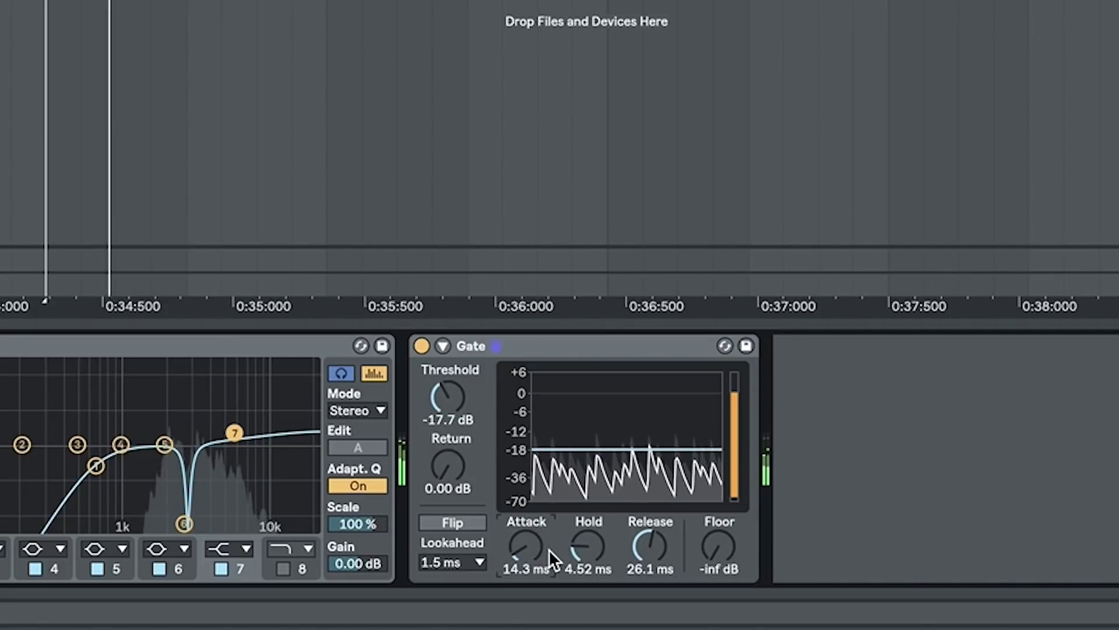
click(421, 350)
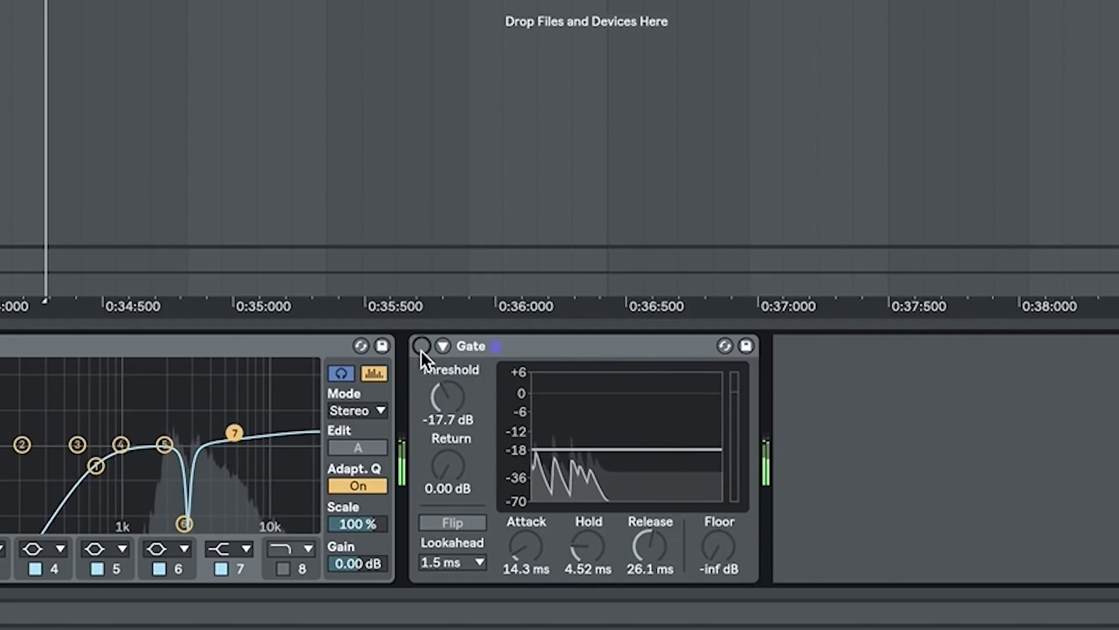
click(421, 345)
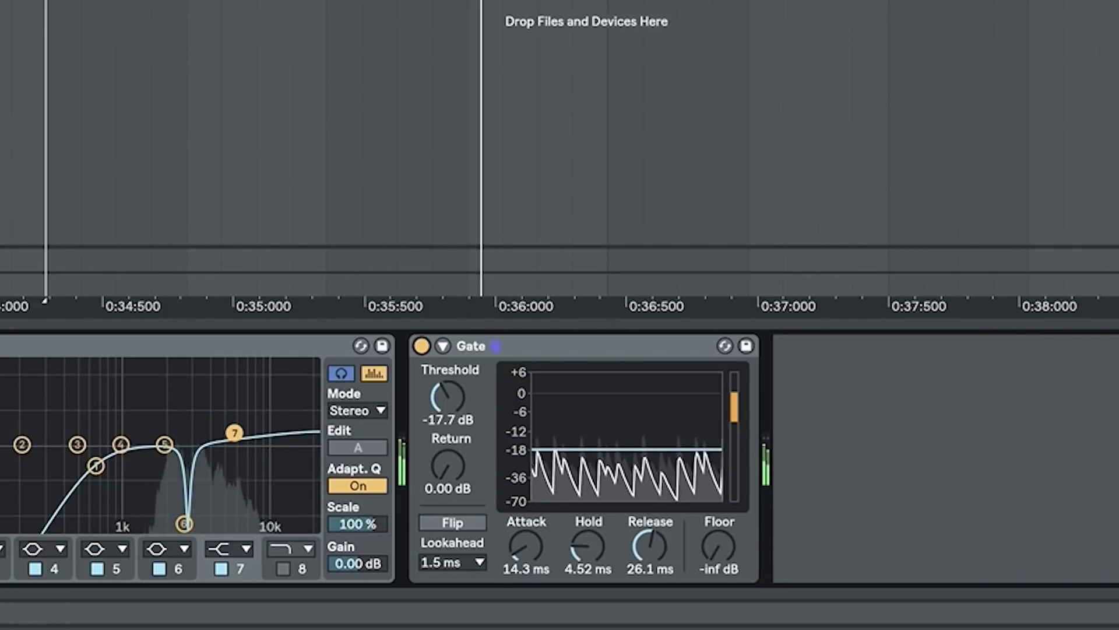
- Add Erosion (Sine, 7.47 kHz, amount 6.69) after the Gate and switch the Guitar track back on
key(Return)
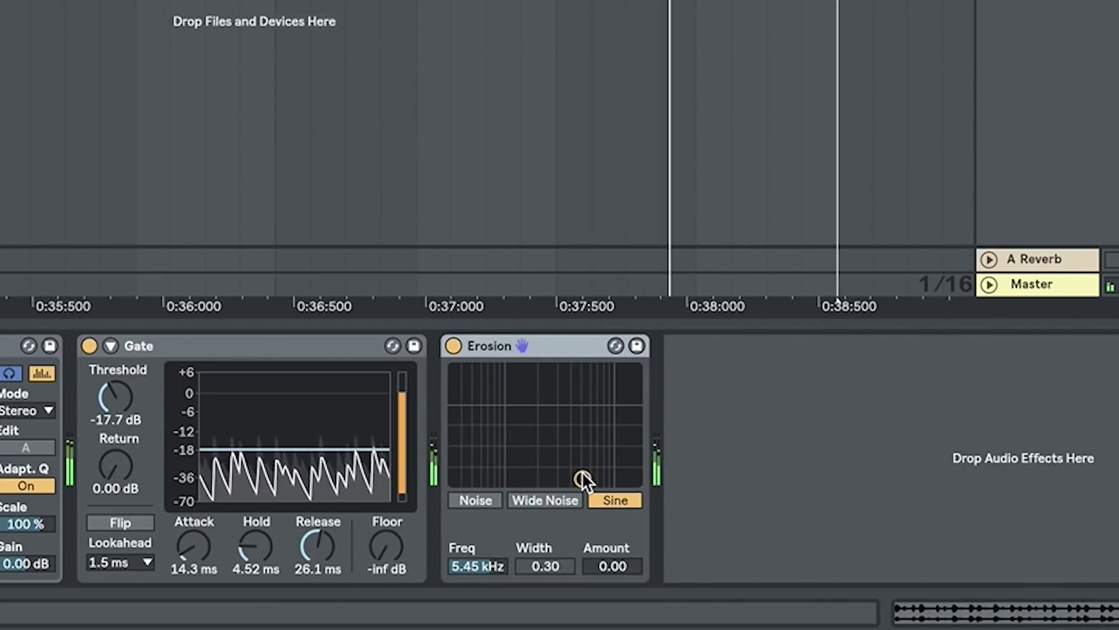
drag(583, 479, 596, 459)
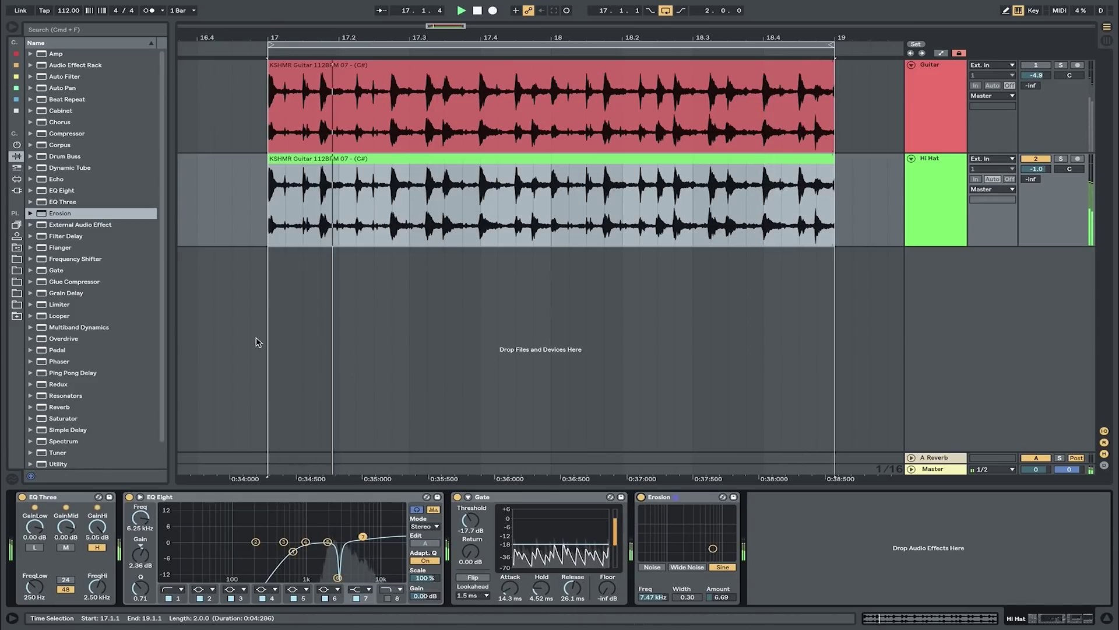
click(1034, 66)
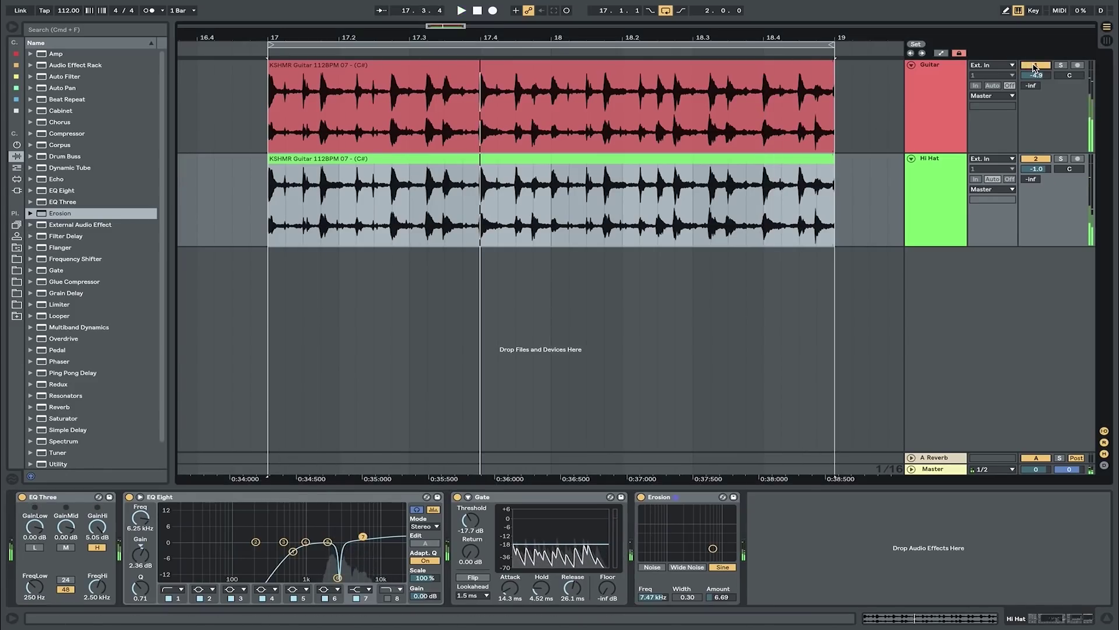
- Play from the Hi Hat clip, lower the Guitar volume to -15.1 dB, and add Beat Repeat after Erosion
click(757, 177)
key(space)
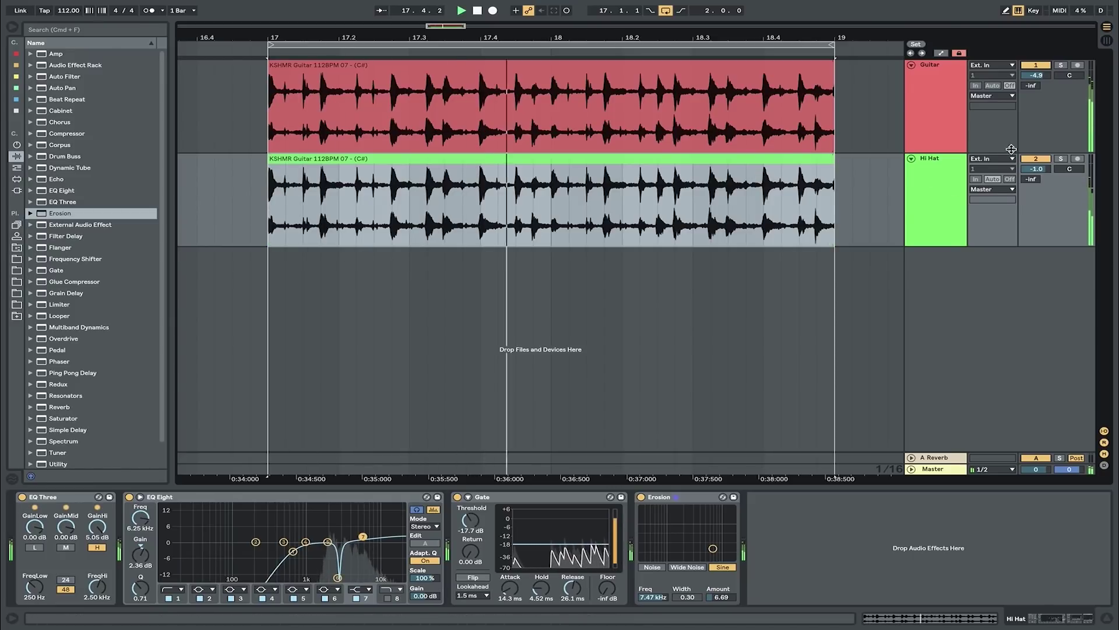
drag(1037, 75, 1036, 105)
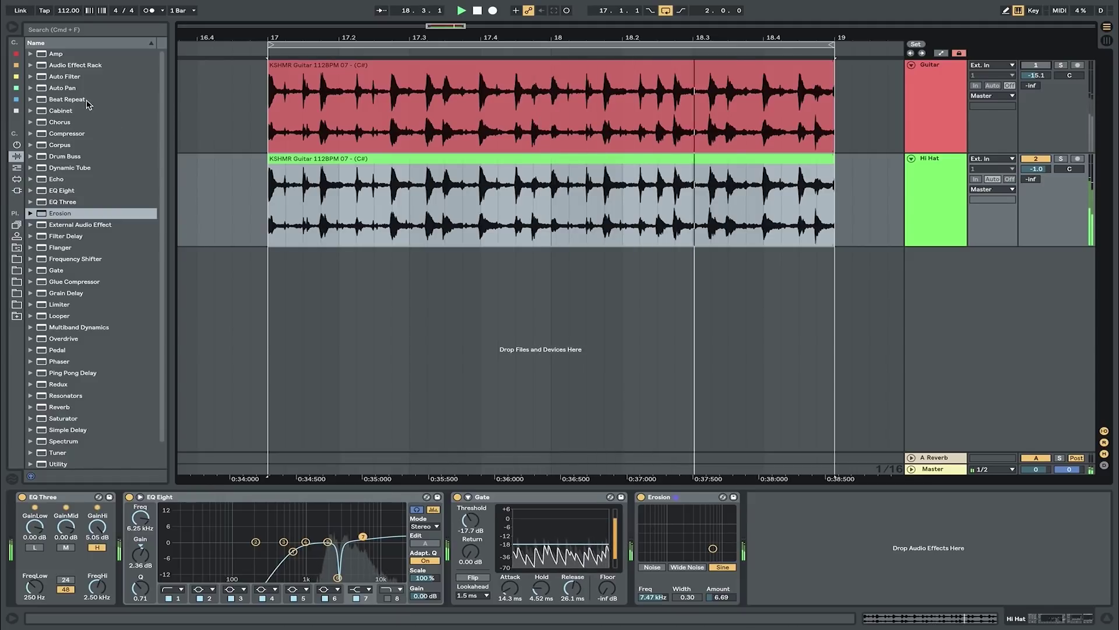
drag(87, 104, 770, 531)
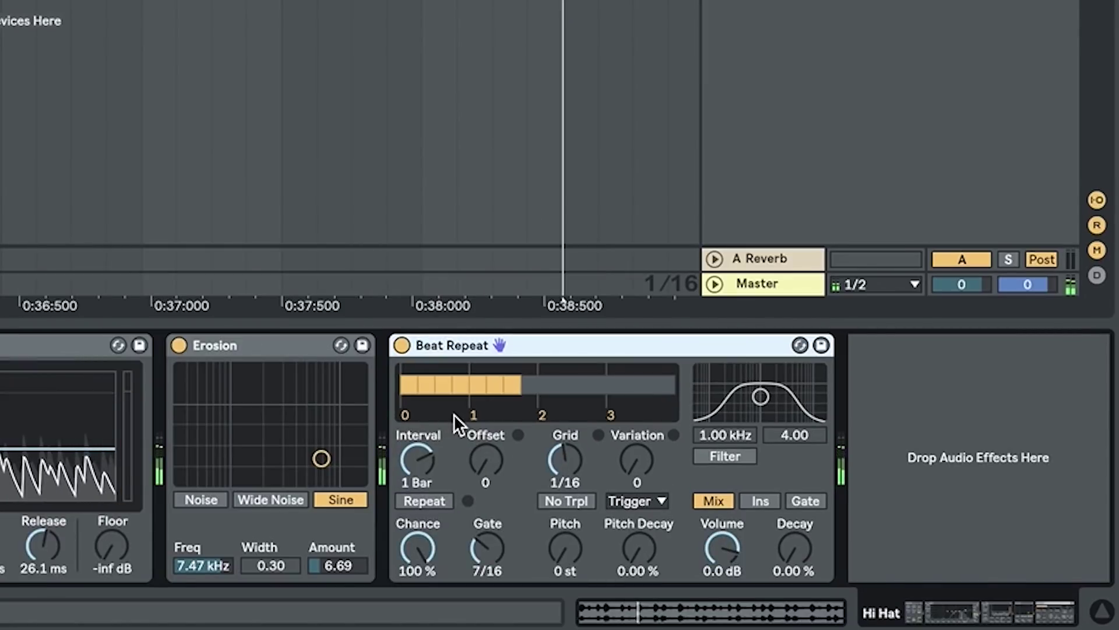
- Adjust Beat Repeat's Variation up and back, settling it at 2
drag(618, 464, 617, 438)
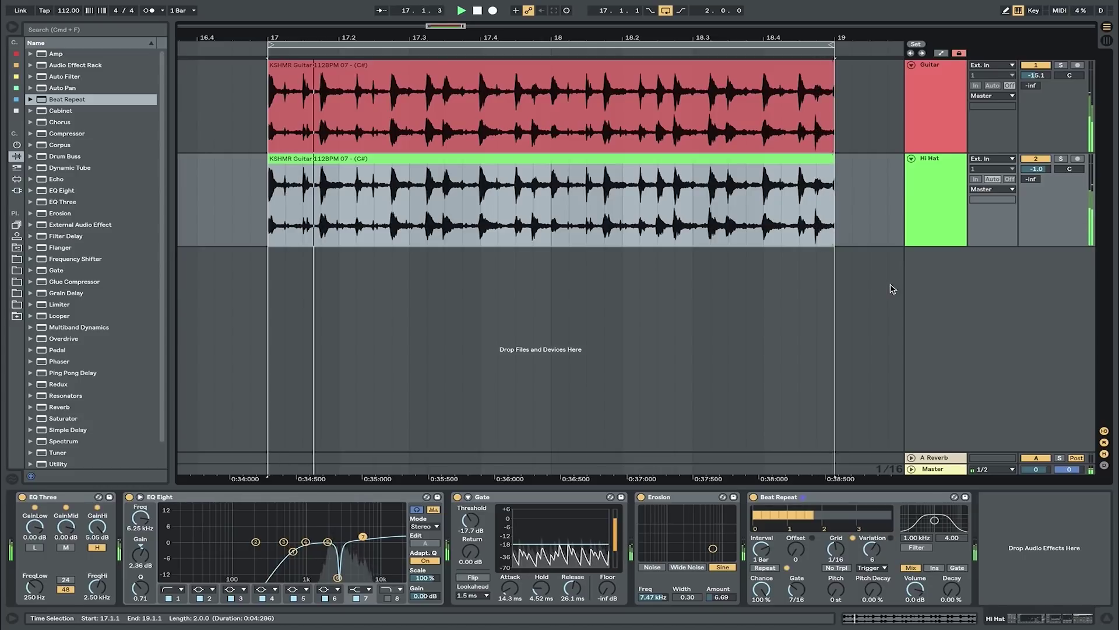
drag(877, 548, 877, 558)
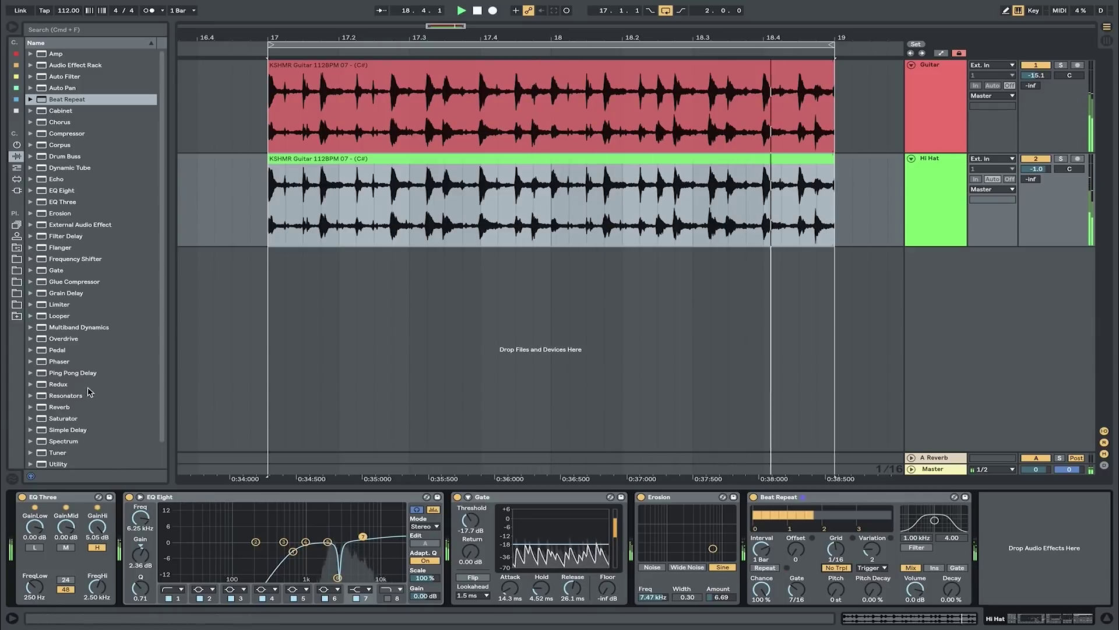
- Append Reverb to the Hi Hat chain and select the Guitar track
double_click(58, 407)
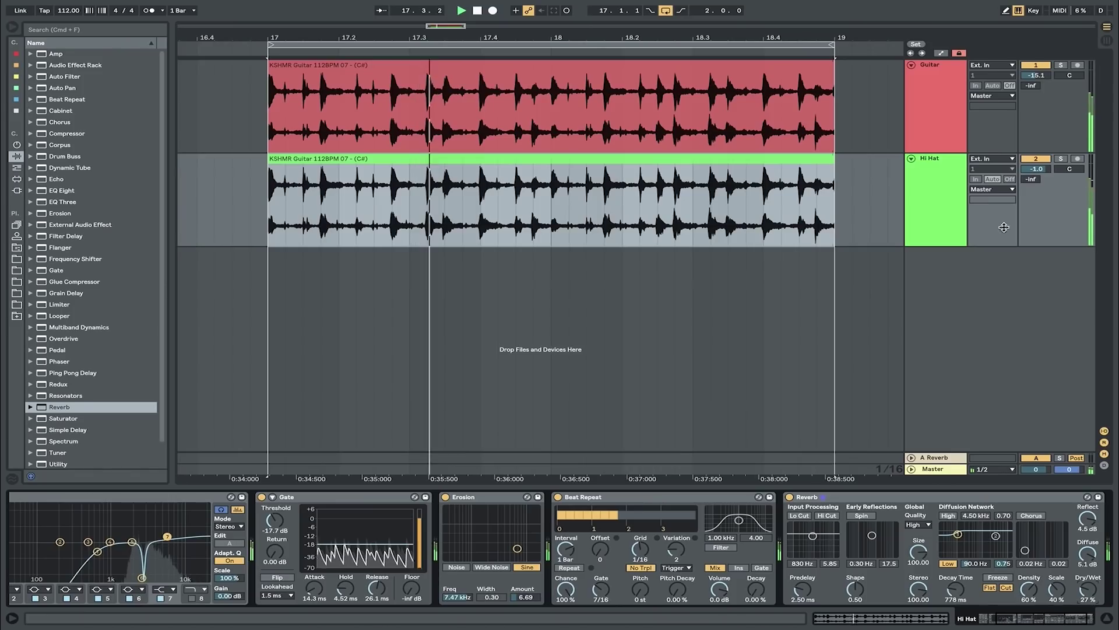
click(935, 111)
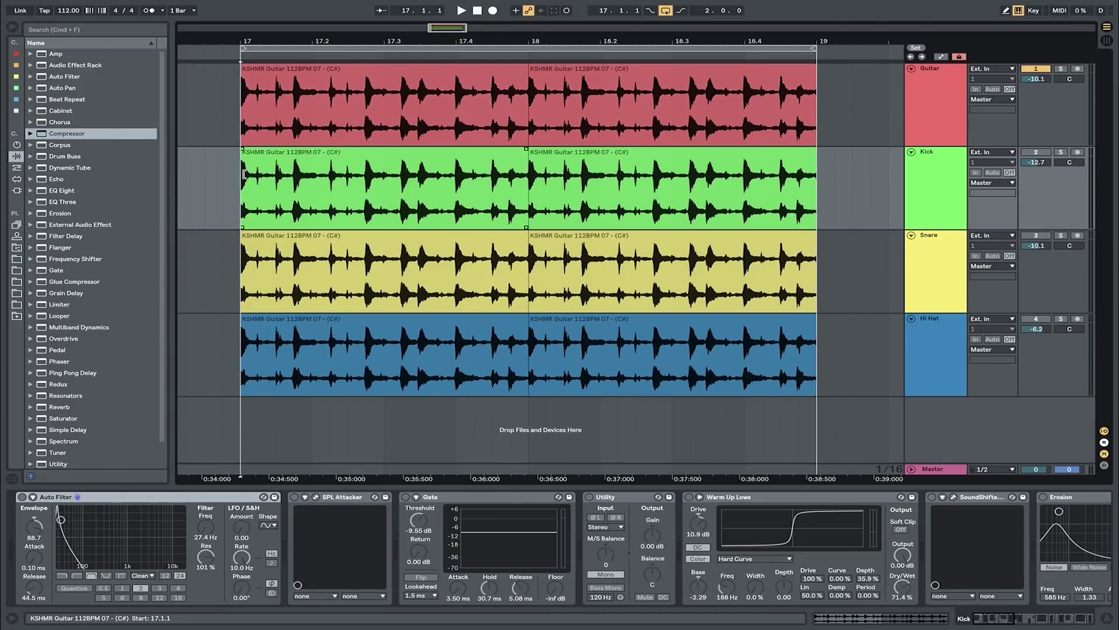
- Play the loop, then select the Kick track and reactivate it
click(240, 121)
key(space)
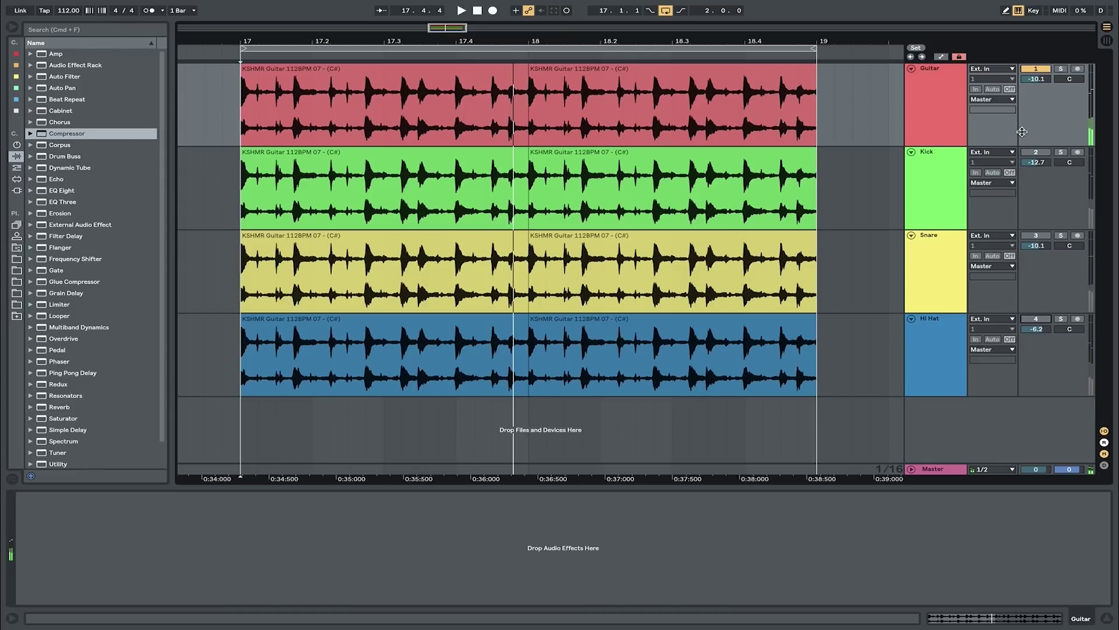
click(951, 177)
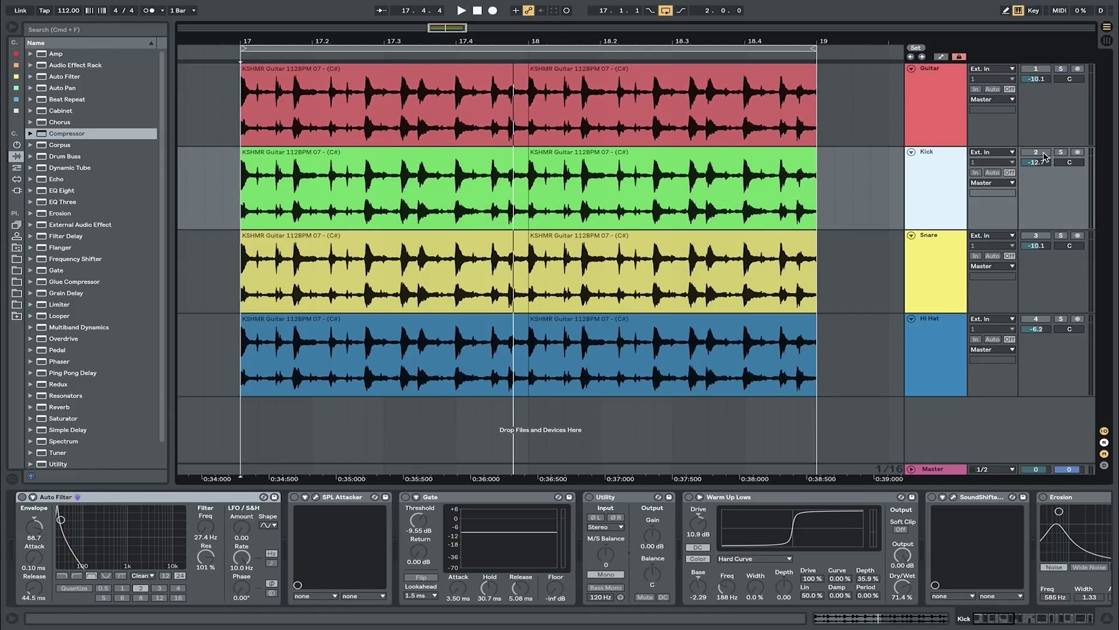
click(1040, 154)
key(space)
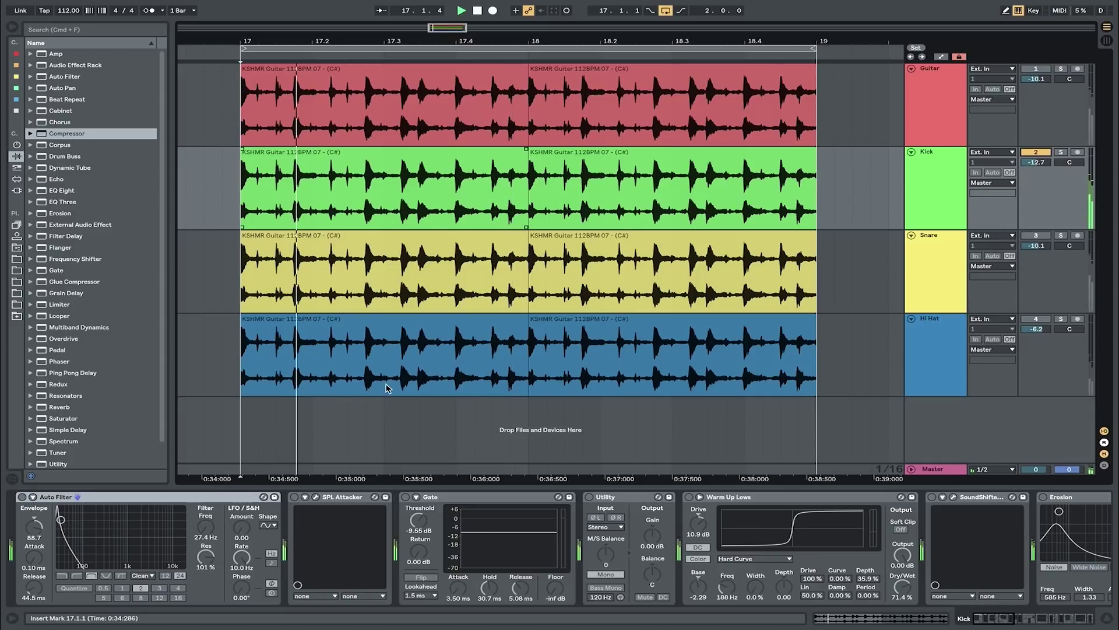
- Switch on the Kick's Auto Filter, SPL Attacker and Utility devices
click(22, 497)
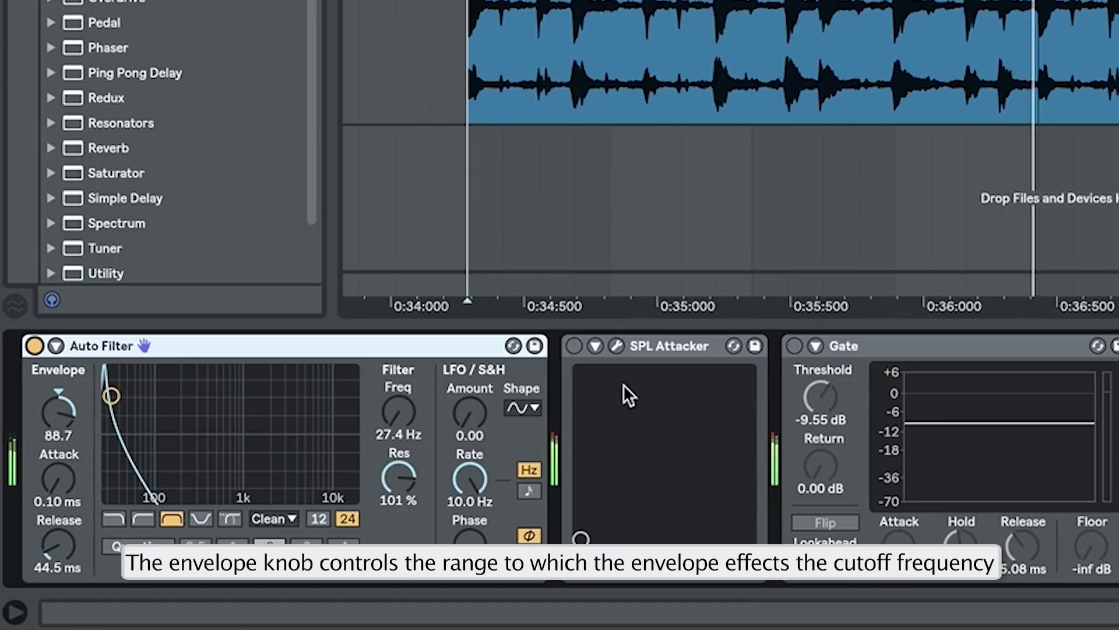
click(580, 348)
click(616, 346)
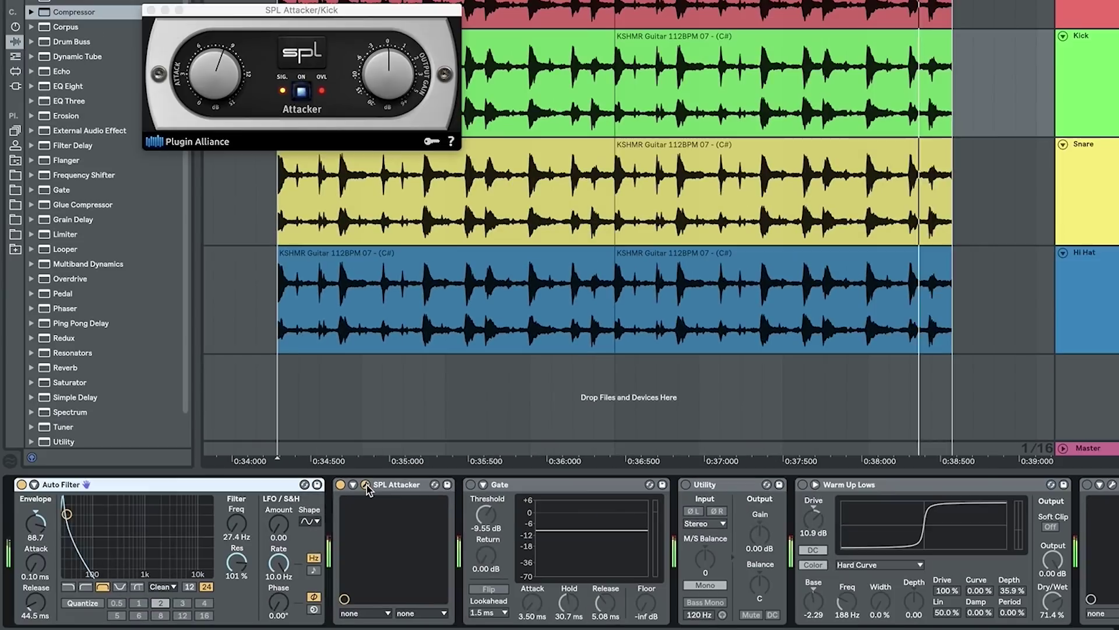
click(151, 10)
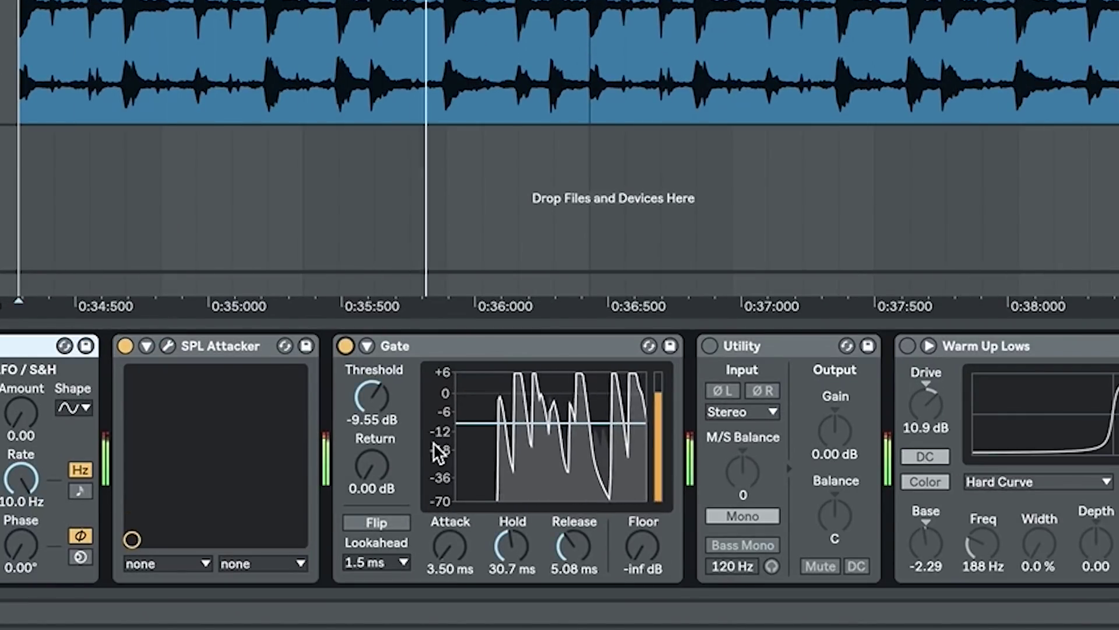
scroll(652, 418, right, 3)
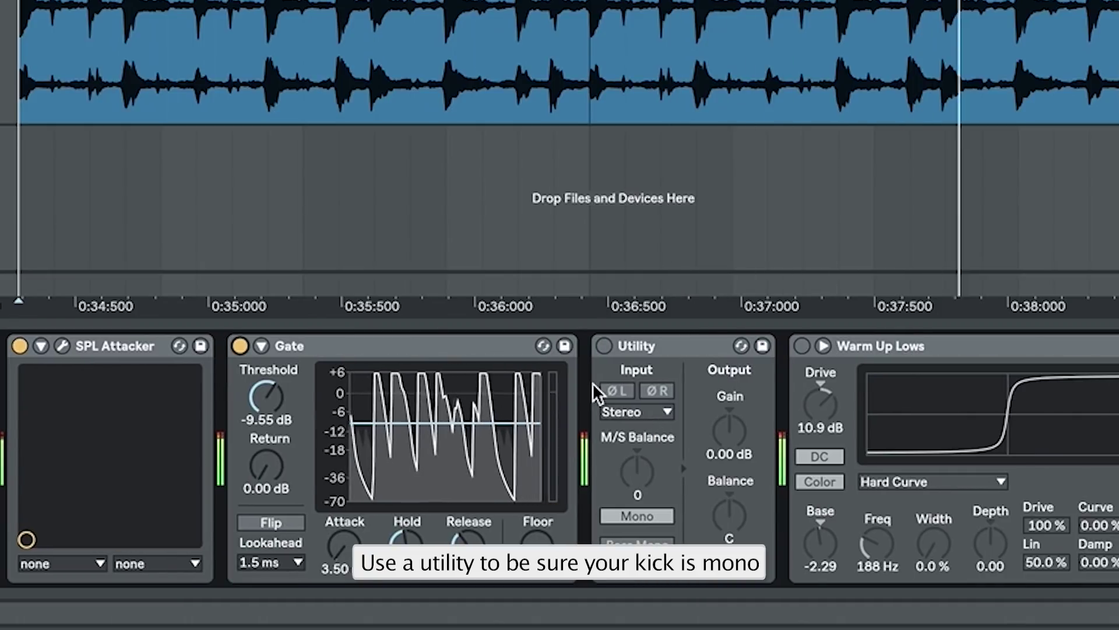
click(604, 346)
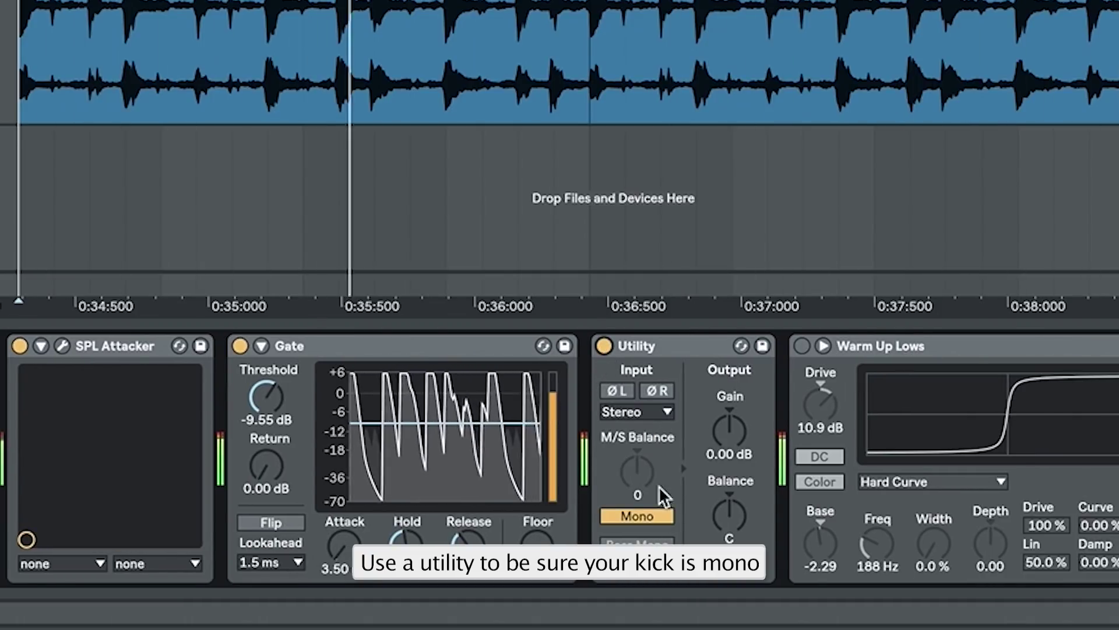
- Switch on Warm Up Lows, SoundShifter, Erosion and LFOTool on the Kick track
scroll(751, 433, right, 8)
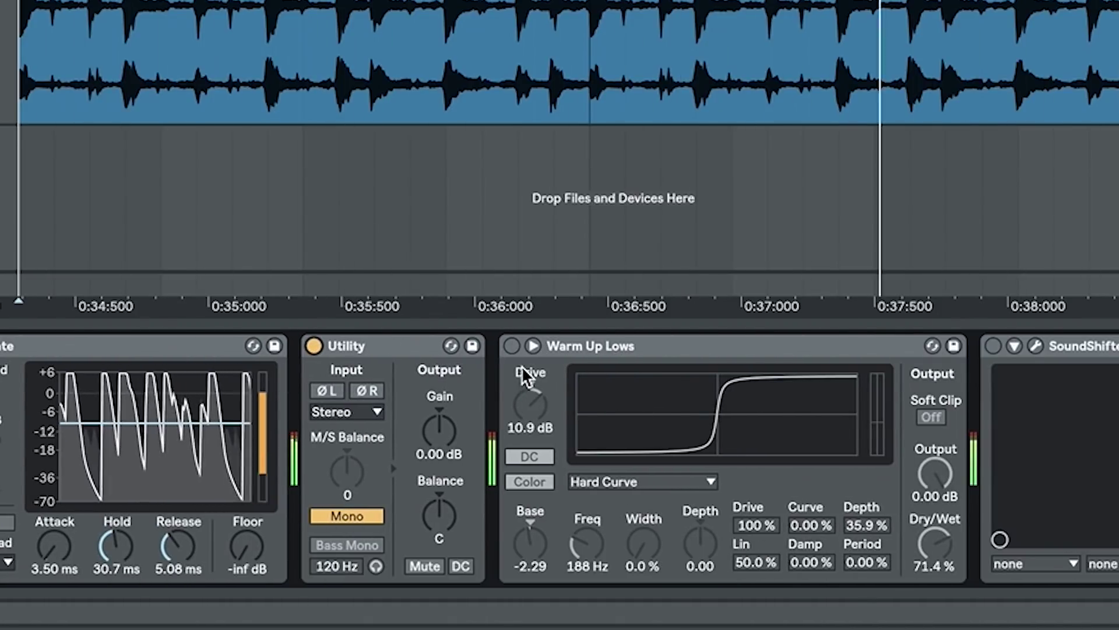
click(513, 347)
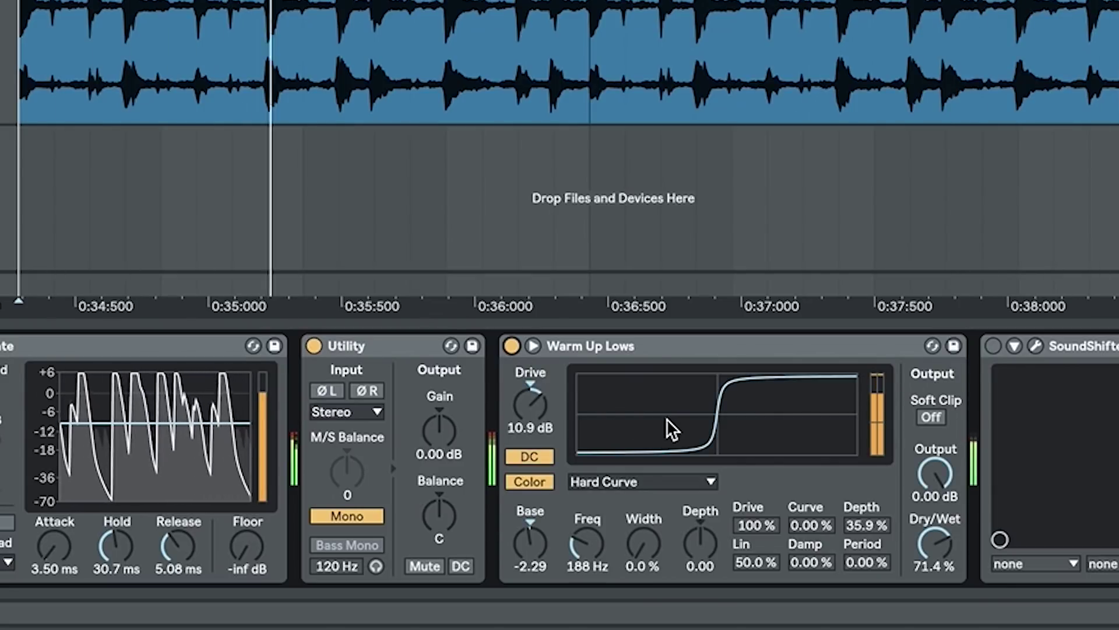
scroll(708, 438, right, 12)
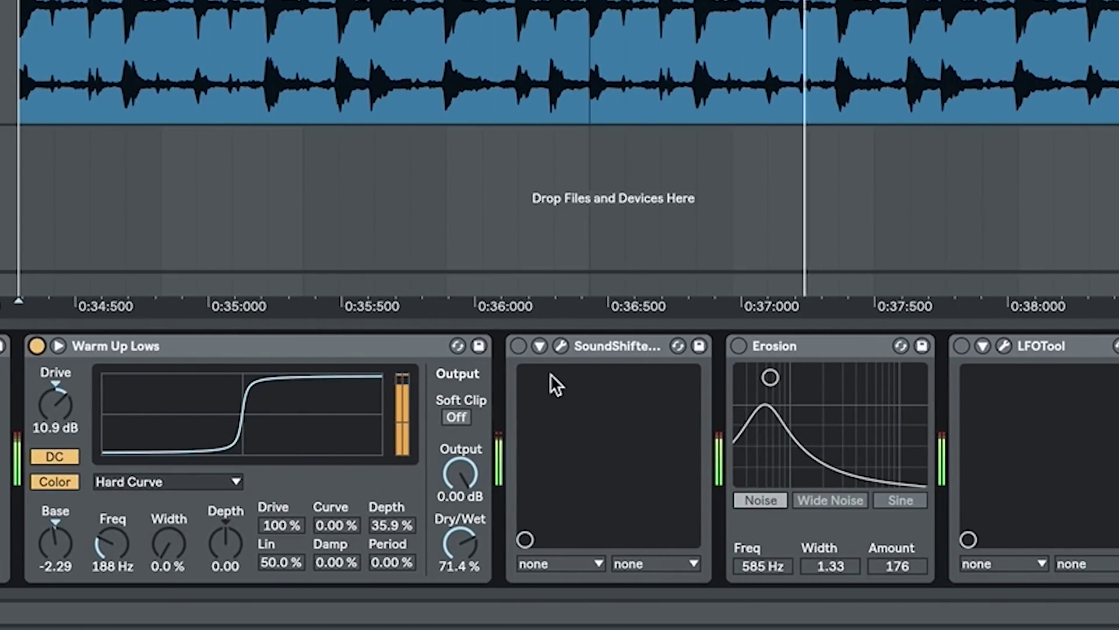
click(518, 346)
click(561, 346)
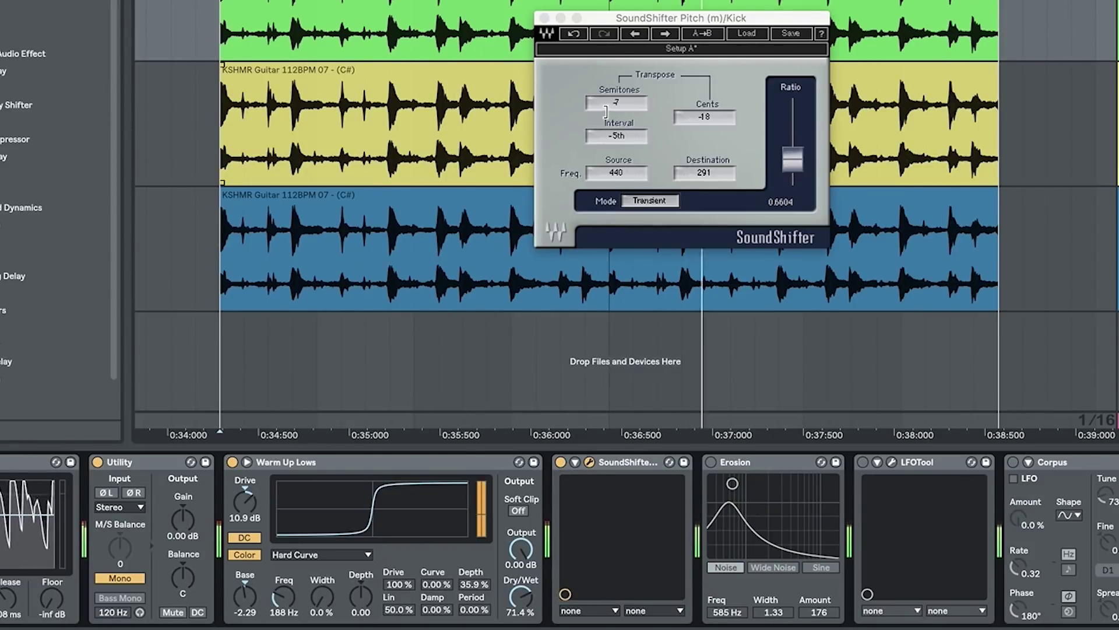
click(544, 18)
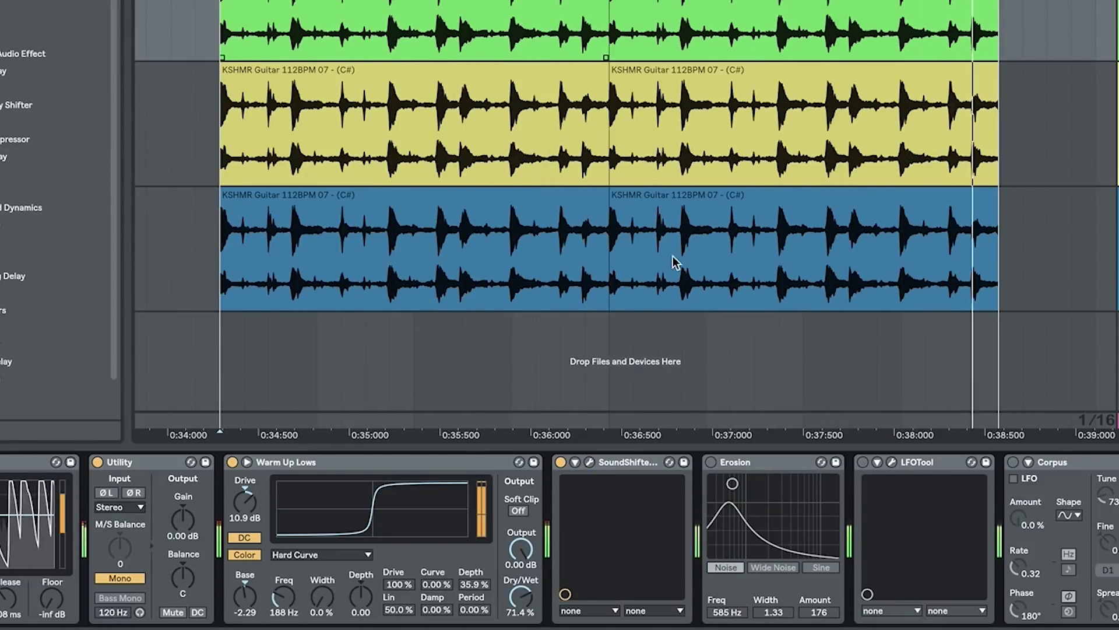
click(711, 462)
scroll(641, 524, right, 5)
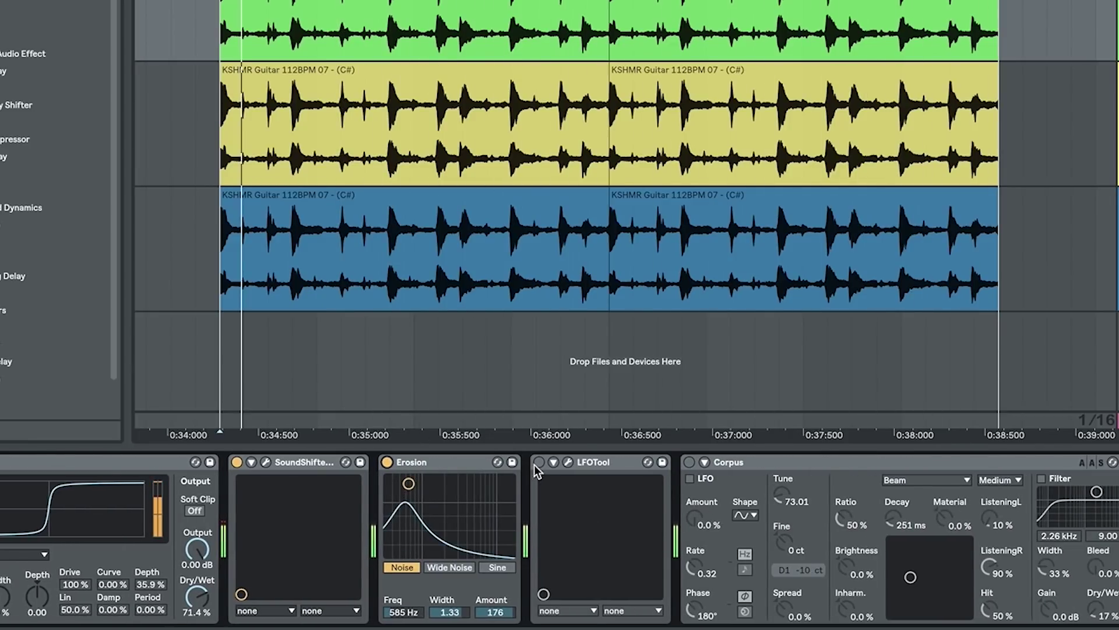
click(567, 461)
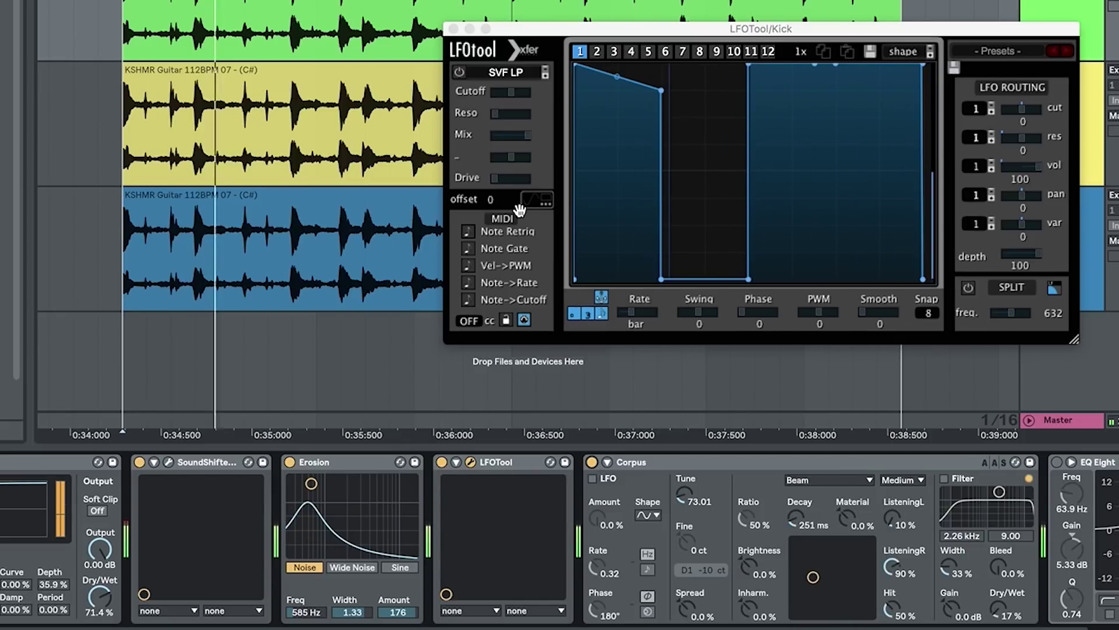
- Switch on the Kick's Corpus, EQ Eight, Compressor and following Utility devices
click(591, 463)
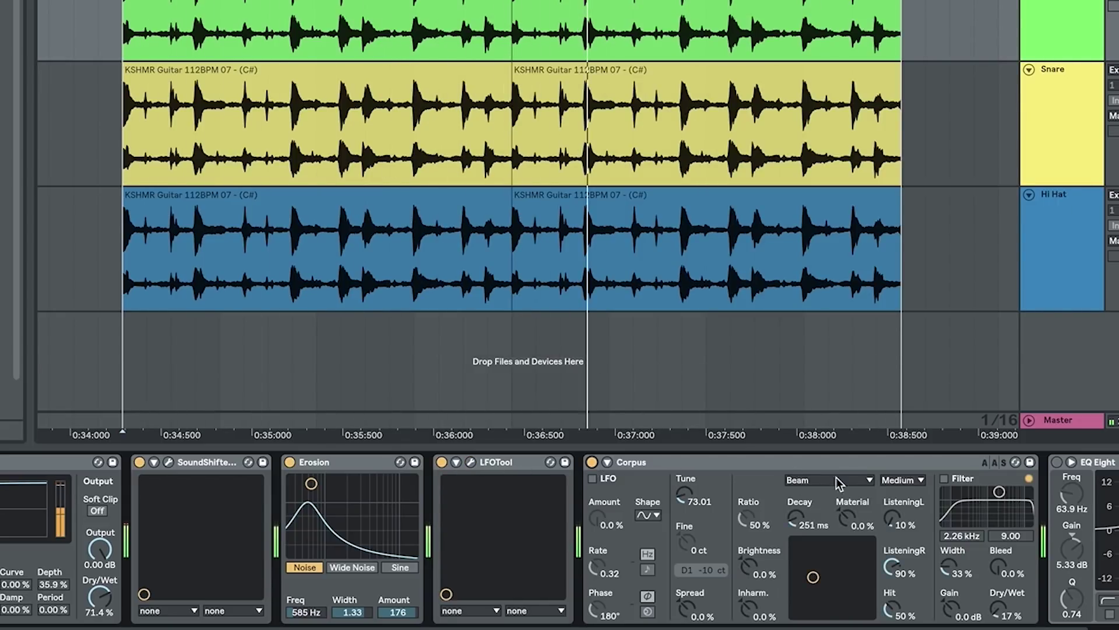
scroll(758, 524, right, 10)
click(643, 461)
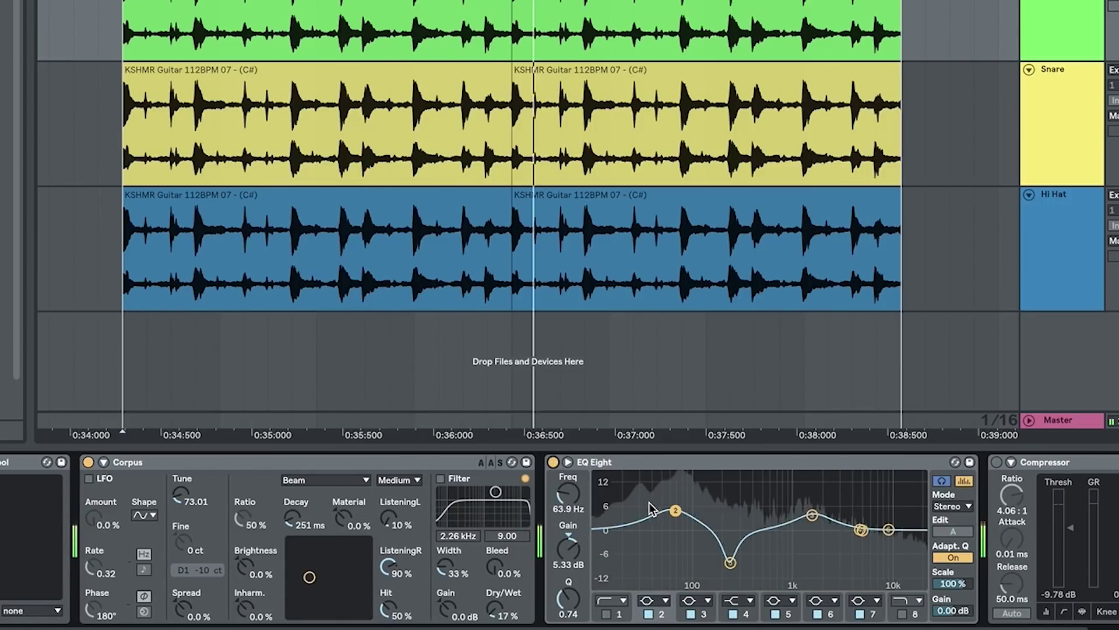
scroll(618, 501, right, 13)
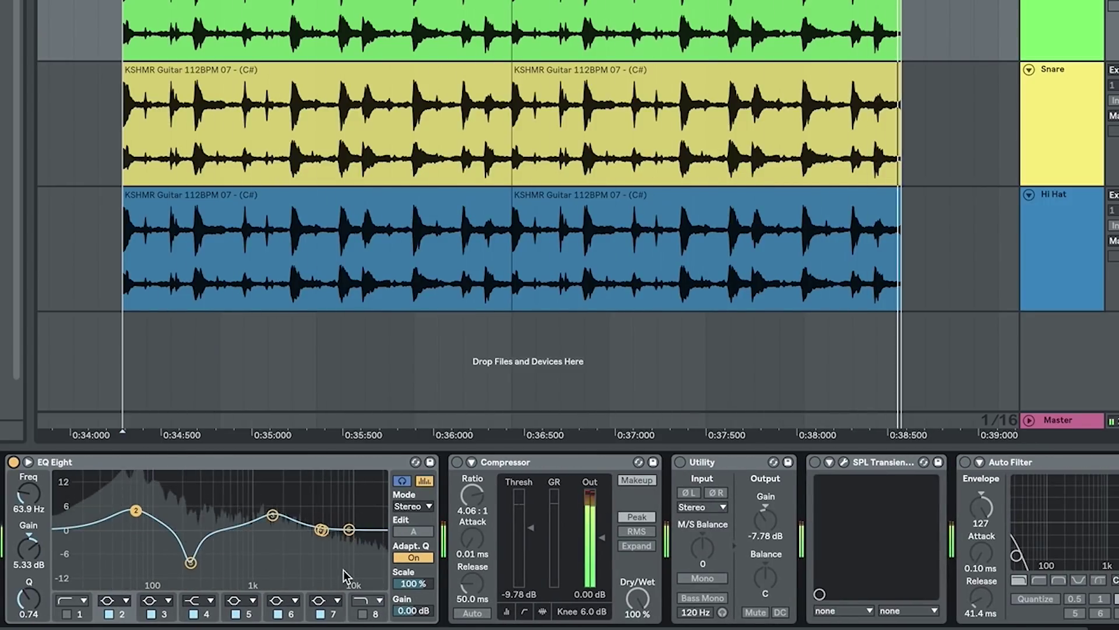
click(457, 462)
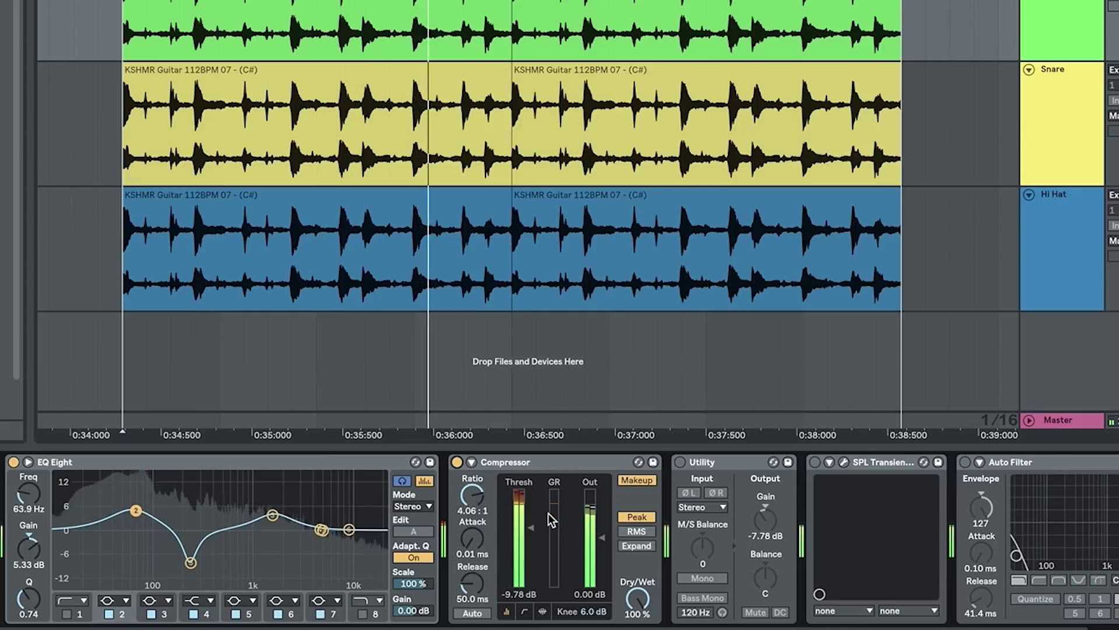
scroll(560, 501, right, 3)
click(572, 461)
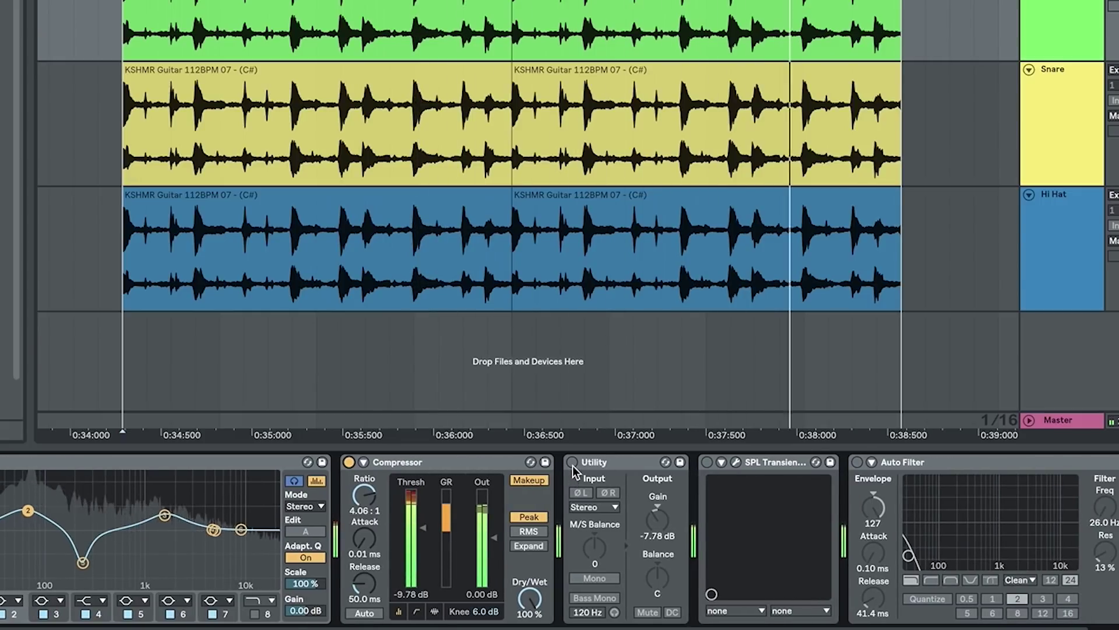
scroll(714, 520, right, 4)
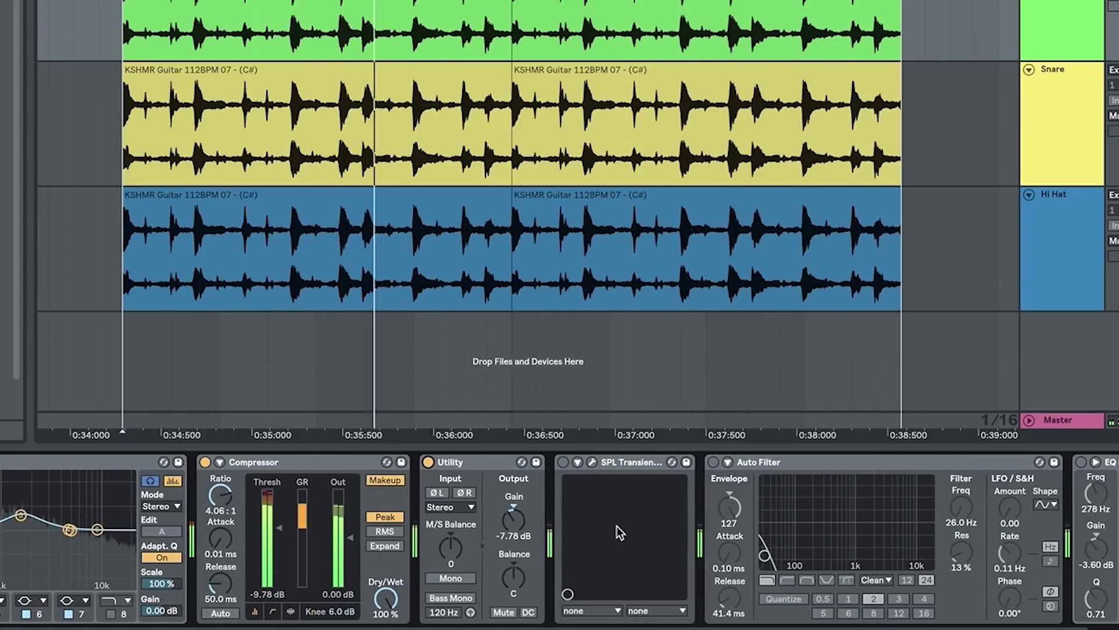
- Switch on the transient designer, second EQ Eight and final Compressor, then select the Snare track
click(563, 462)
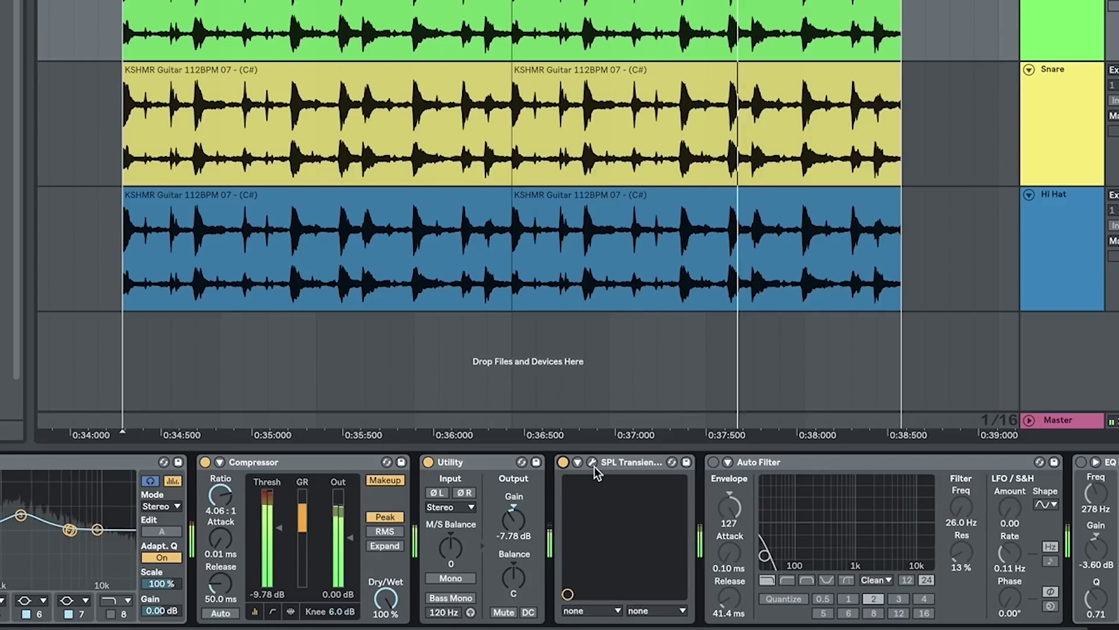
click(592, 462)
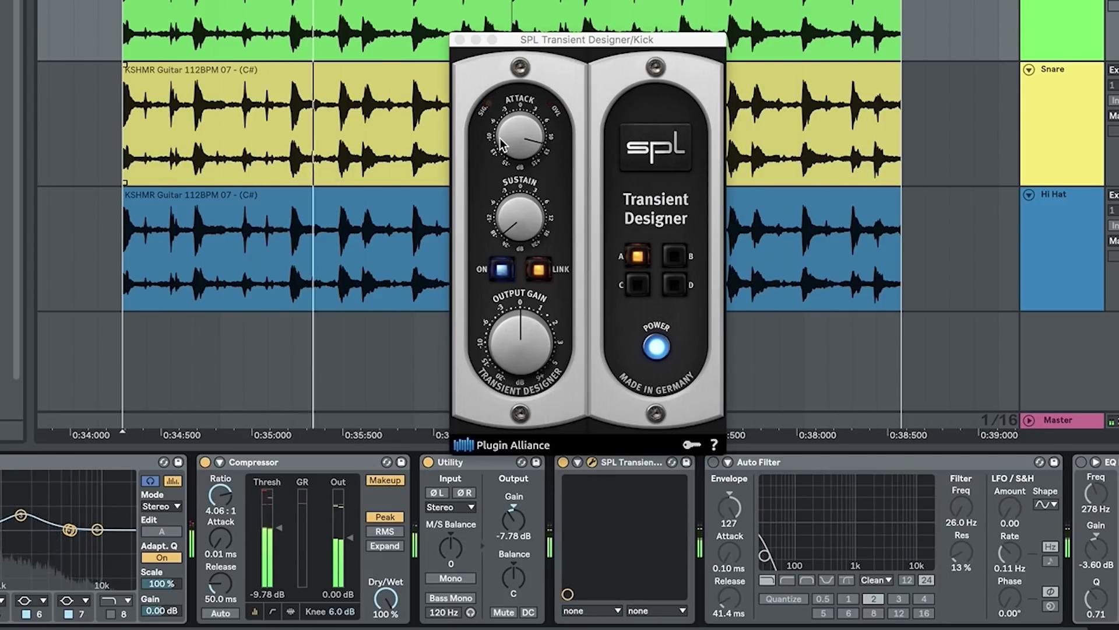
click(460, 39)
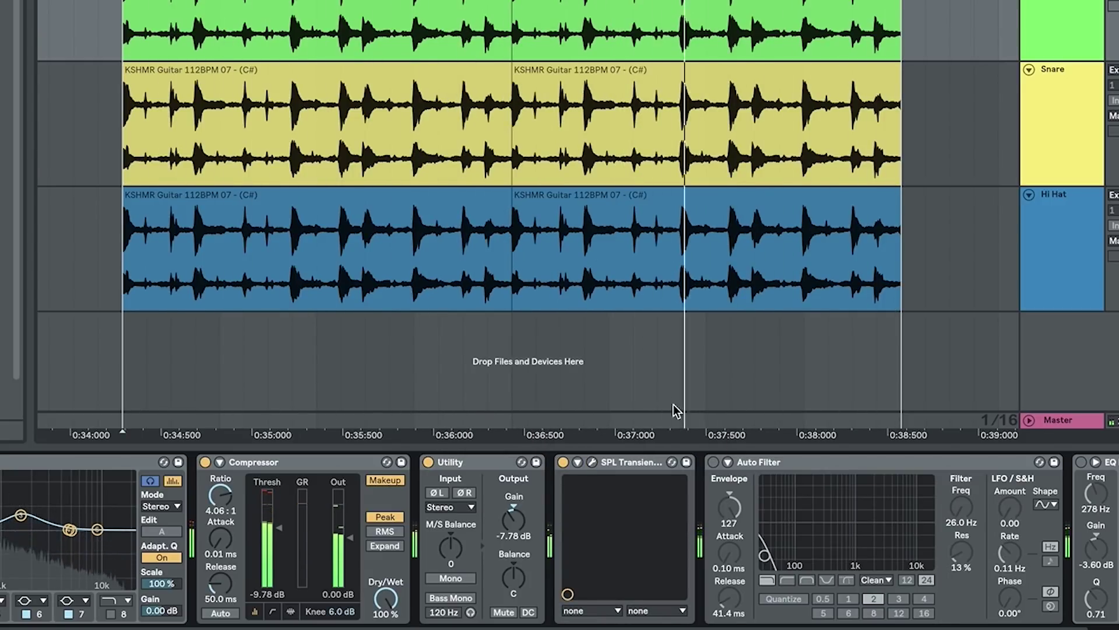
scroll(739, 498, right, 5)
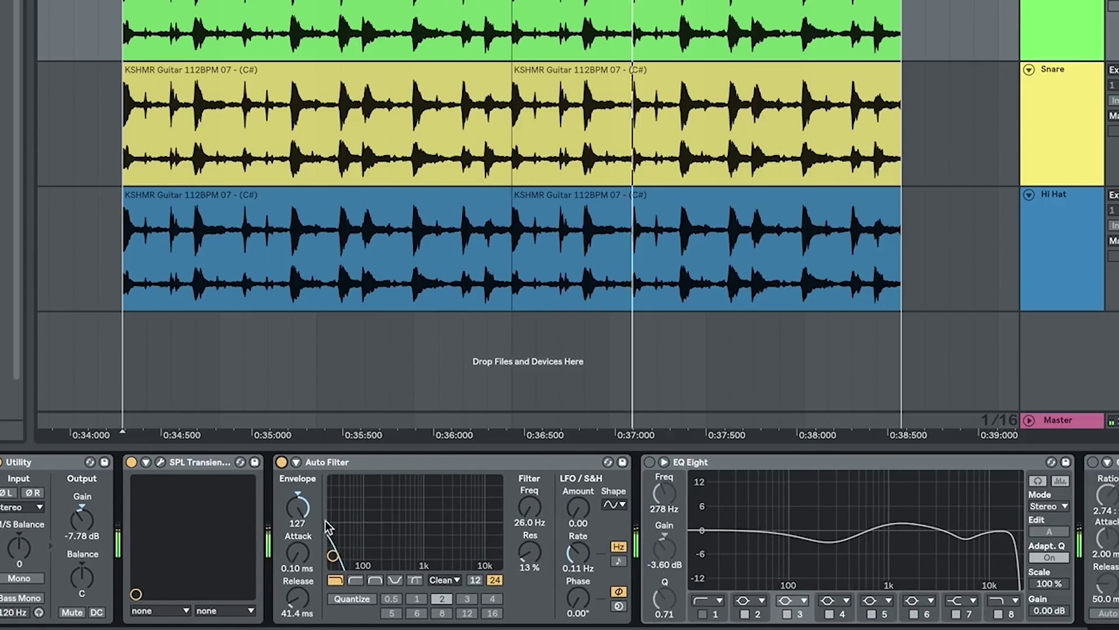
click(650, 462)
scroll(652, 467, right, 1)
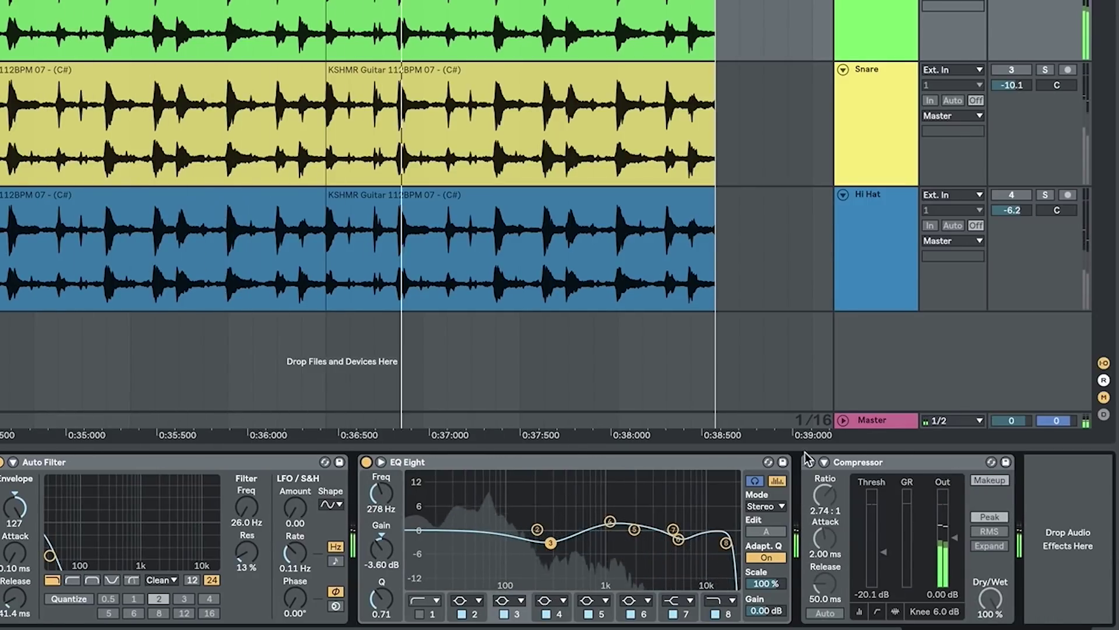
click(809, 462)
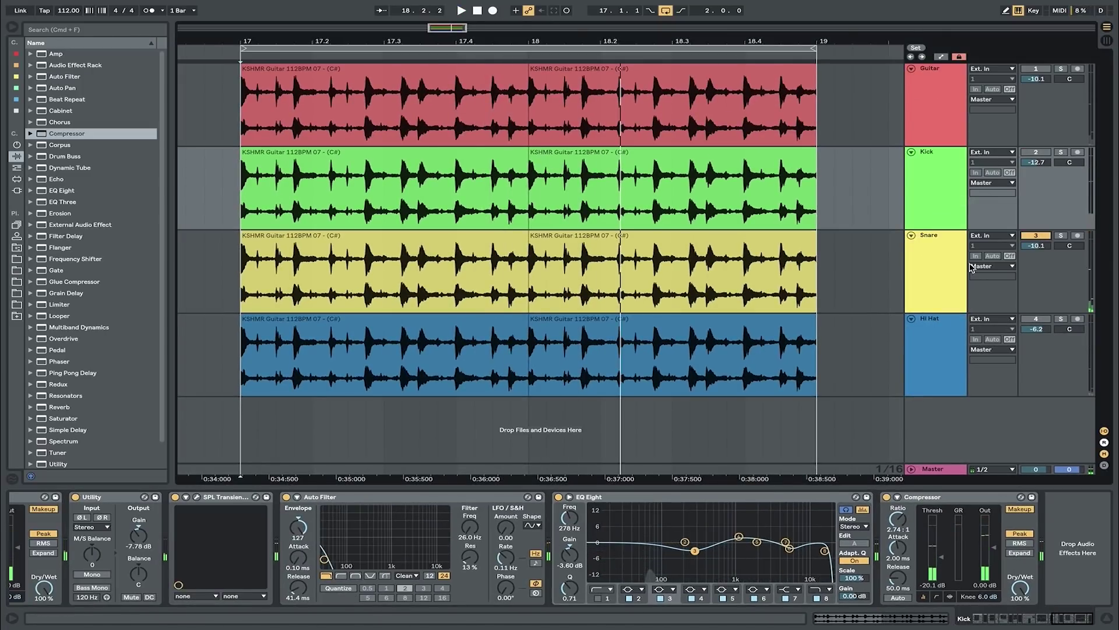
click(924, 261)
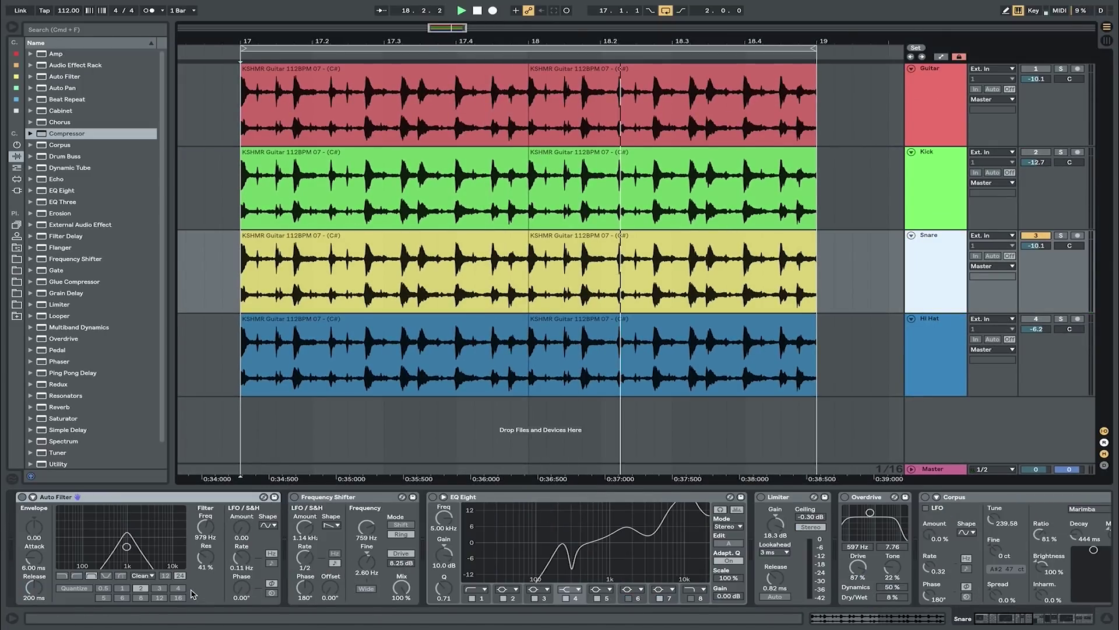
- Restart playback and switch on the Snare's Auto Filter, Frequency Shifter and EQ Eight
key(space)
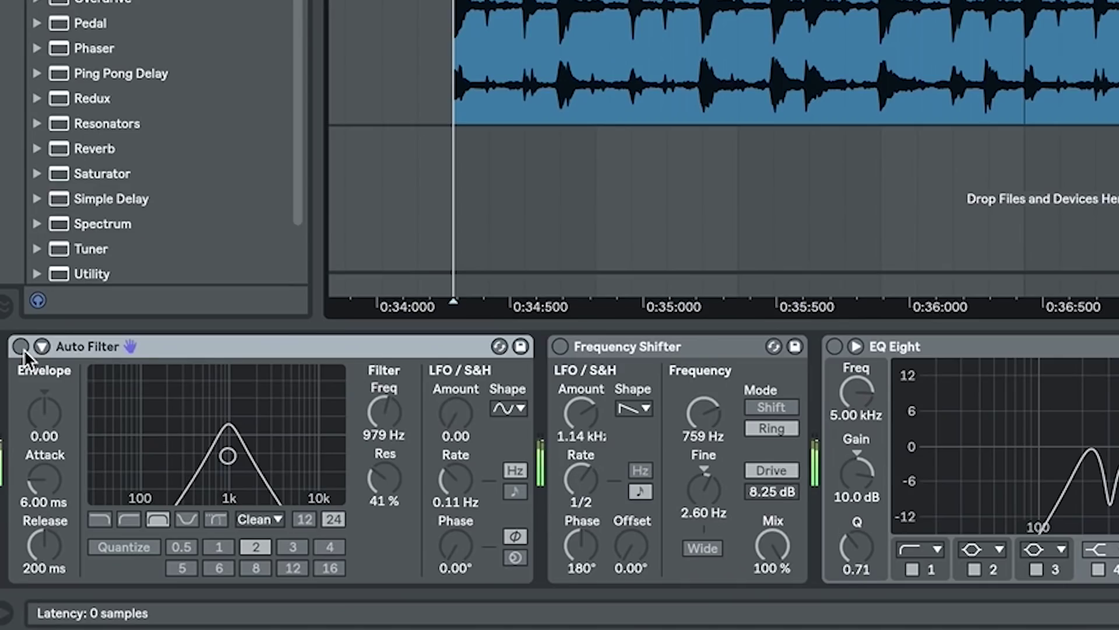
click(23, 497)
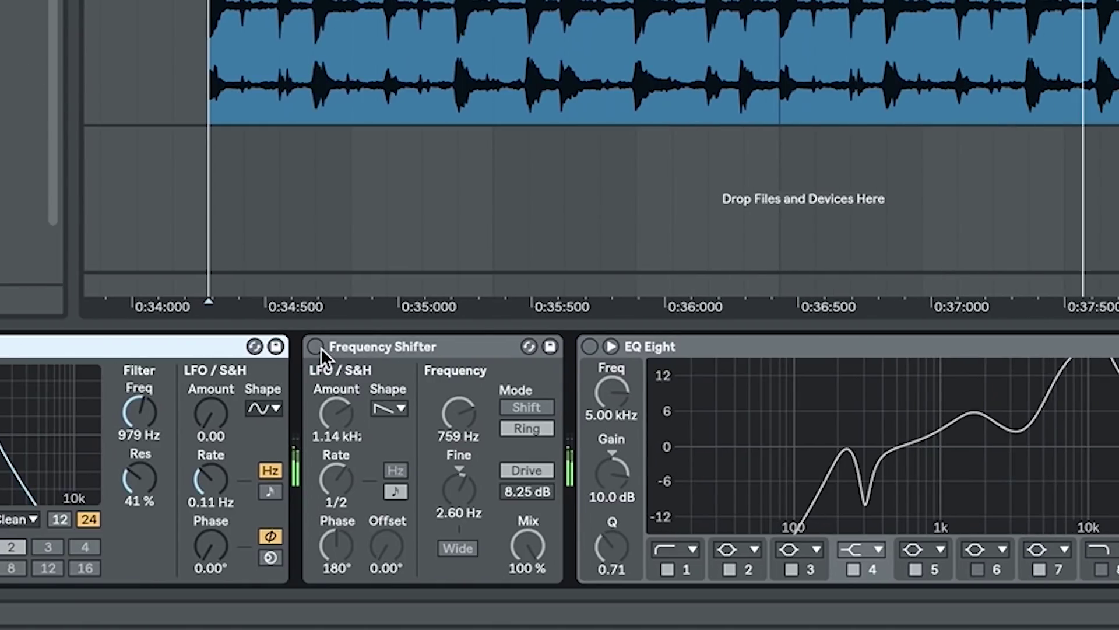
click(560, 346)
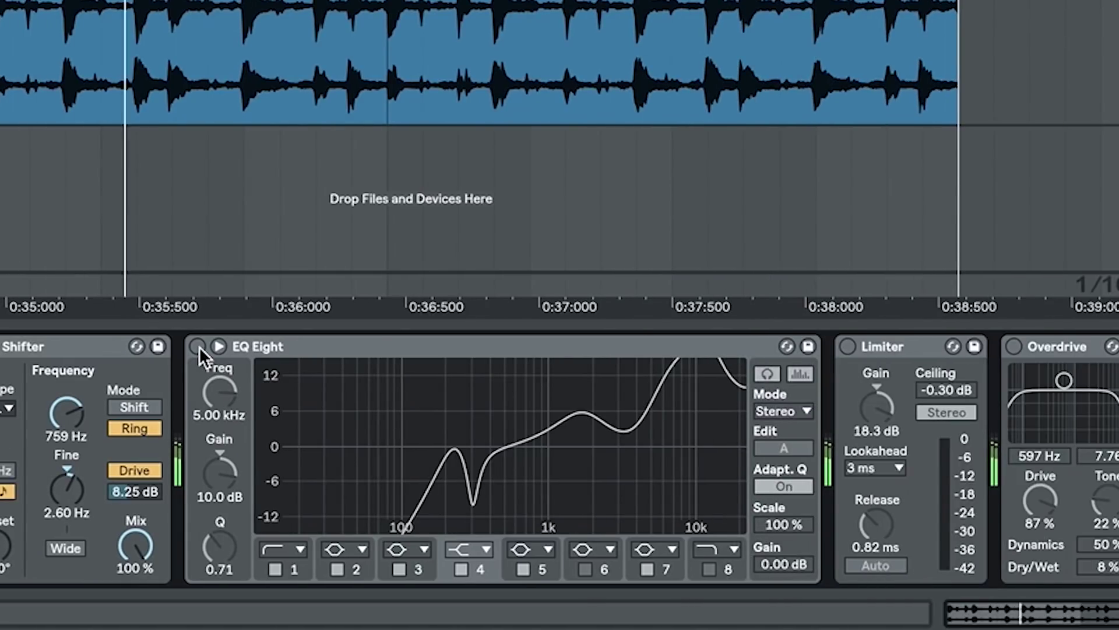
click(589, 347)
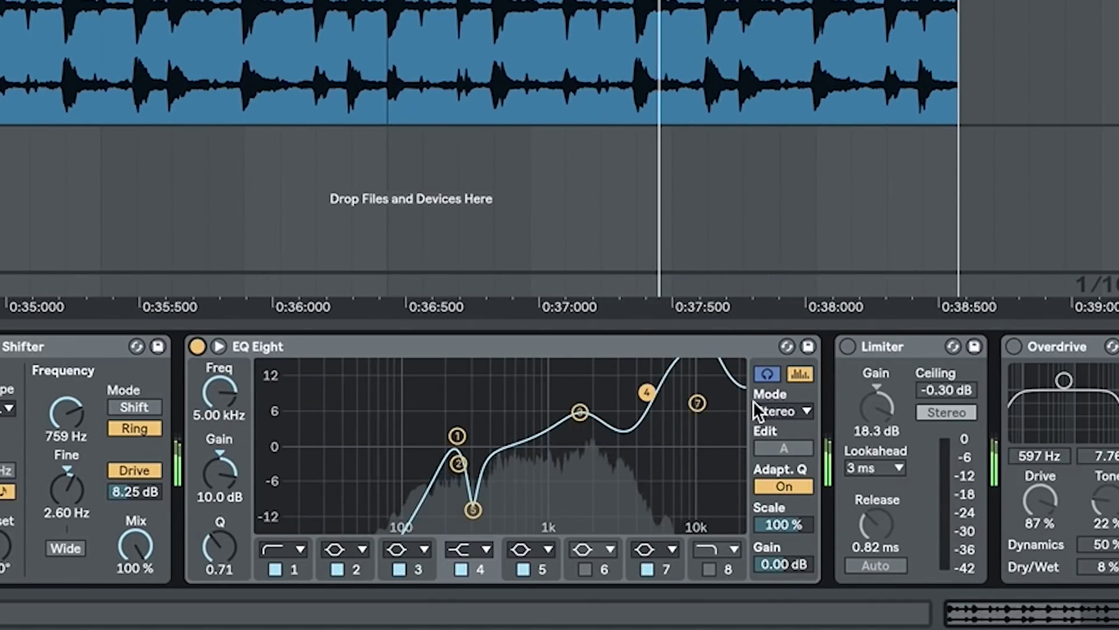
- Switch on the Snare's Limiter, Overdrive and Corpus devices
scroll(659, 463, right, 5)
click(320, 346)
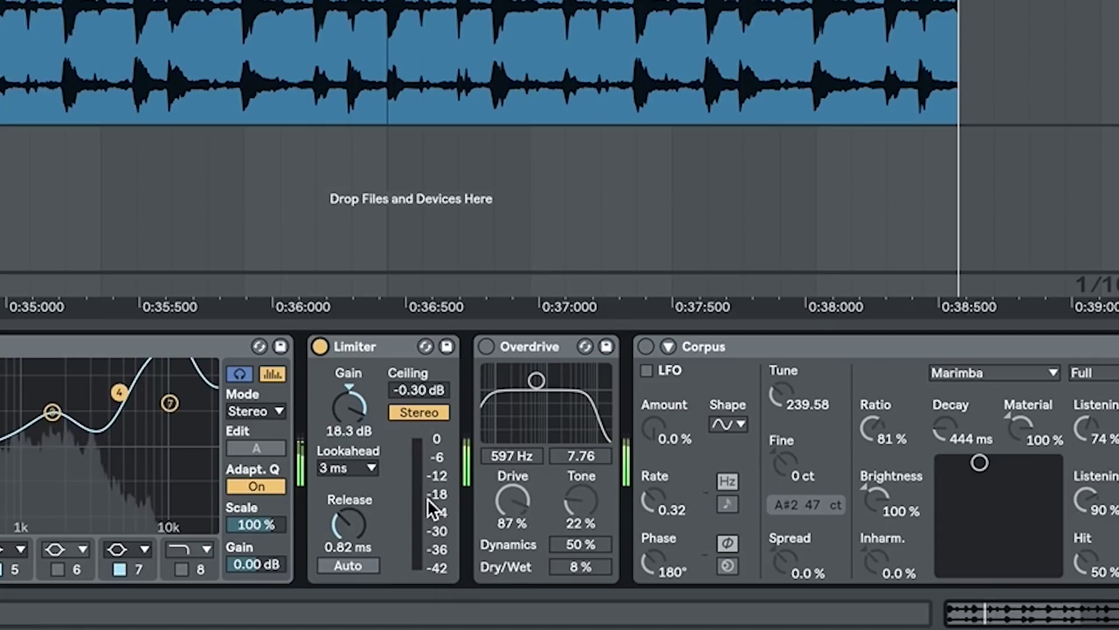
scroll(415, 490, right, 4)
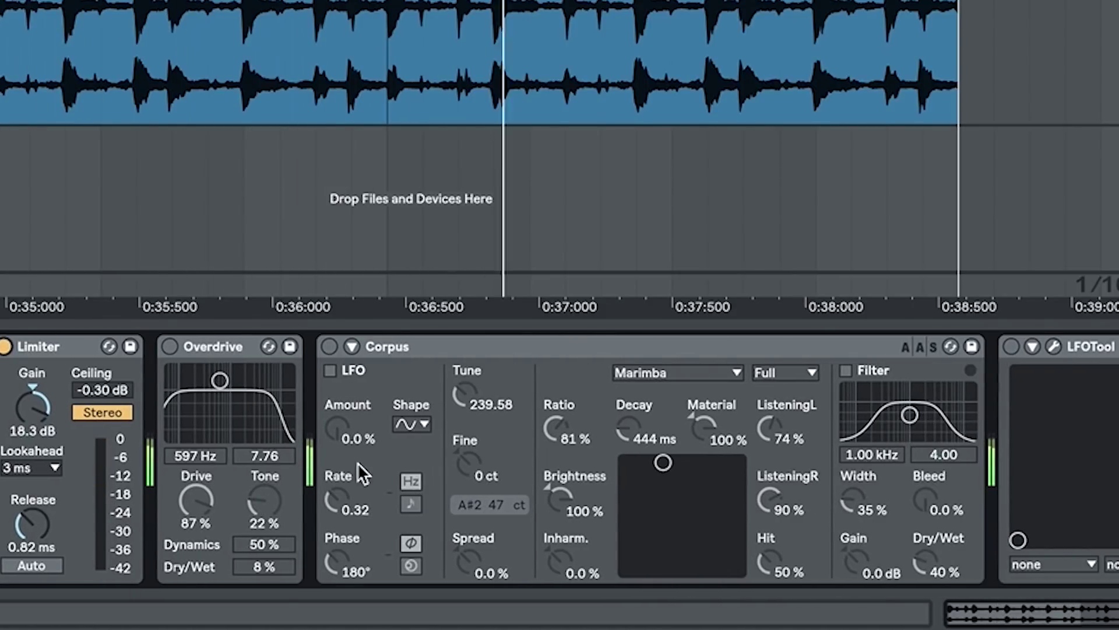
click(170, 346)
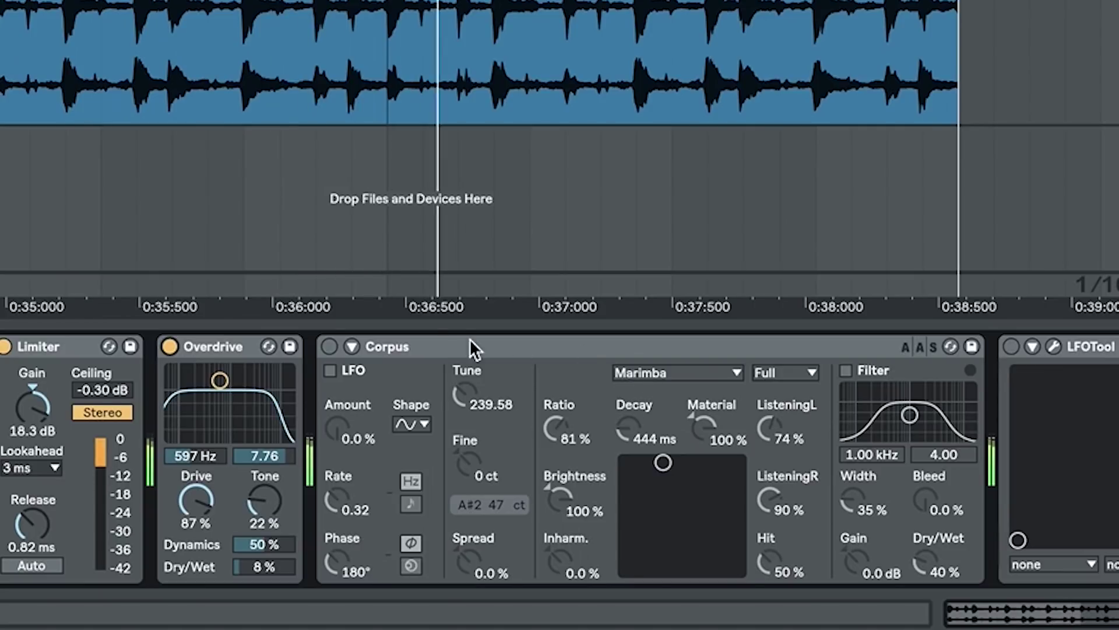
click(330, 346)
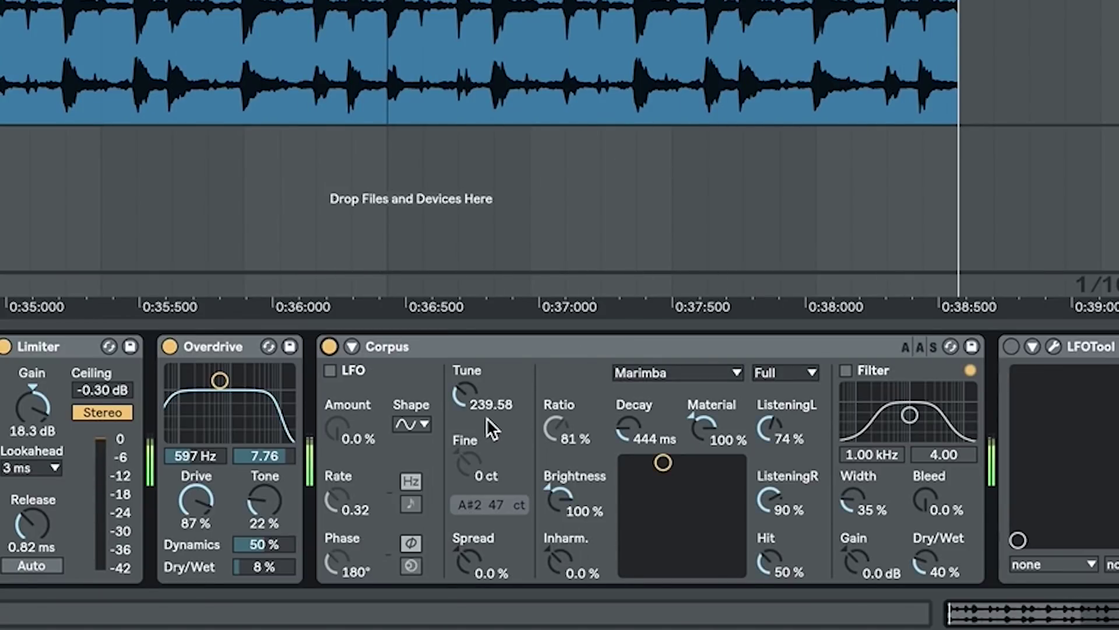
scroll(484, 418, right, 4)
scroll(448, 421, right, 4)
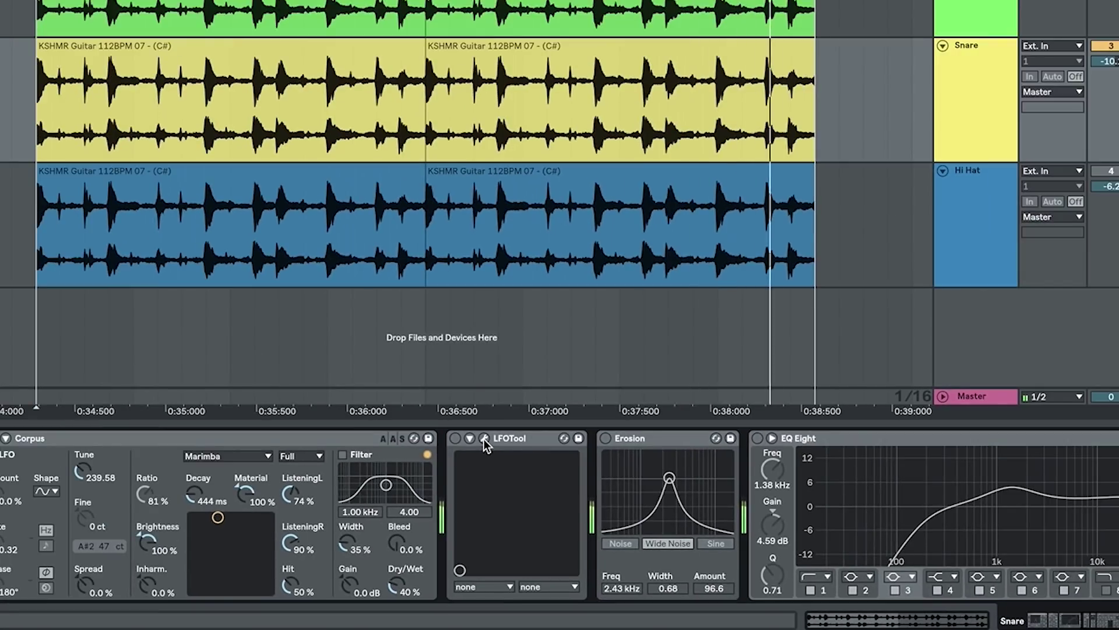
- Enable LFOTool with its window open, then Erosion, the second EQ Eight and Reverb
click(484, 438)
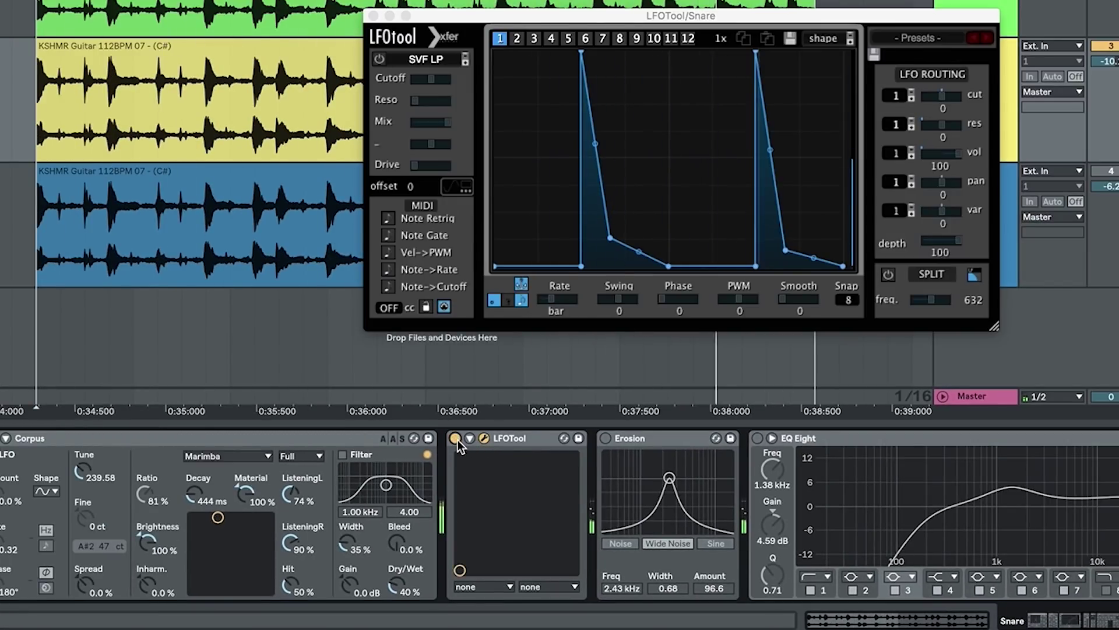
scroll(454, 478, right, 2)
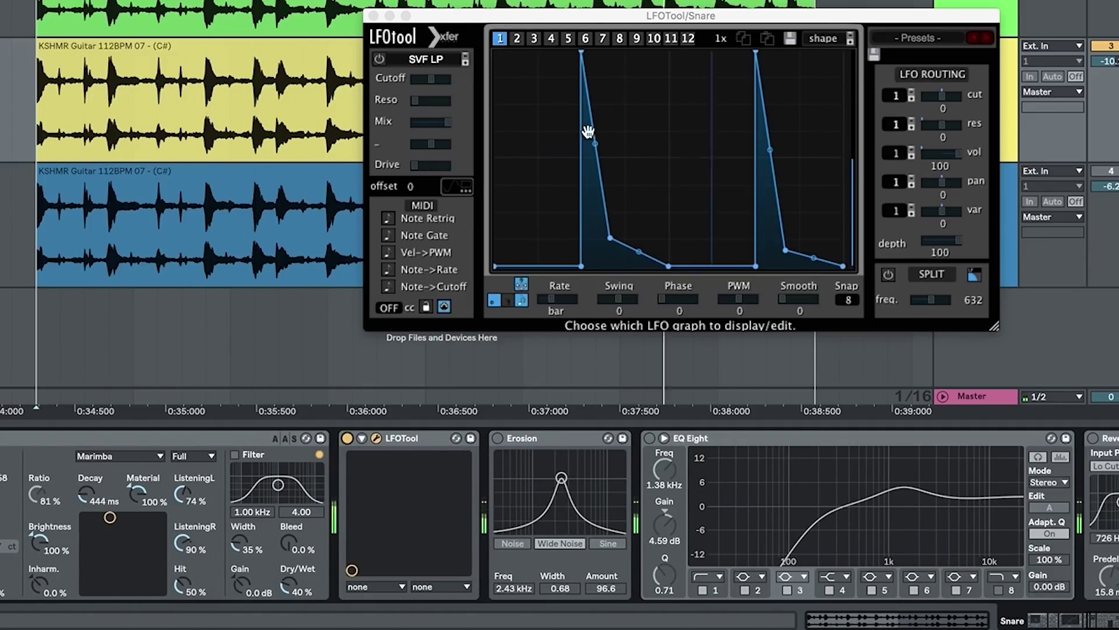
click(498, 439)
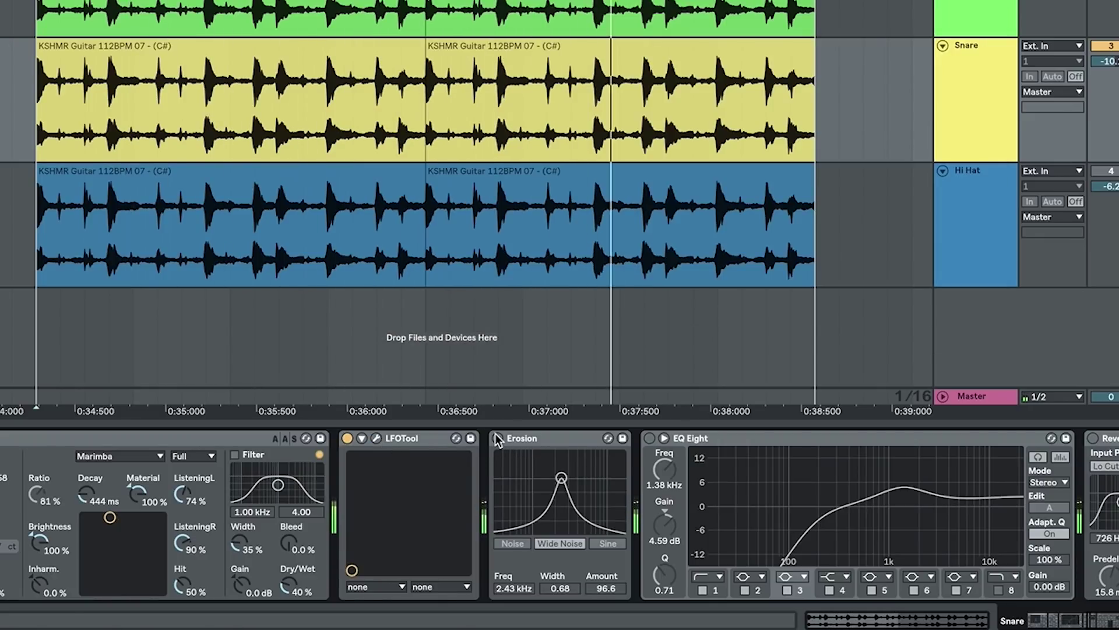
scroll(489, 478, right, 5)
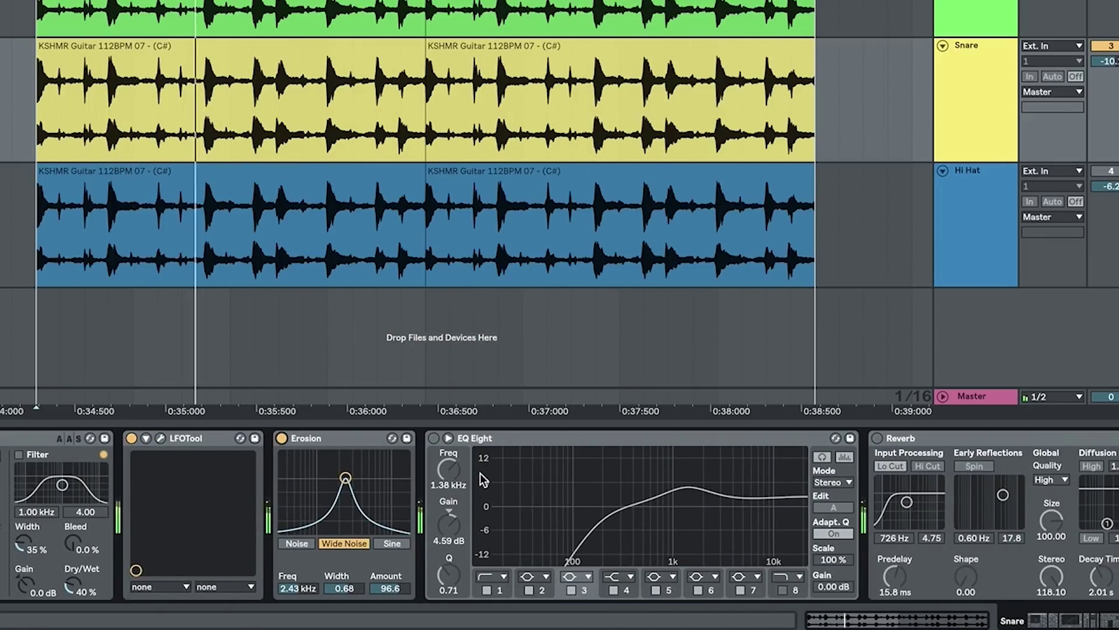
scroll(480, 478, right, 3)
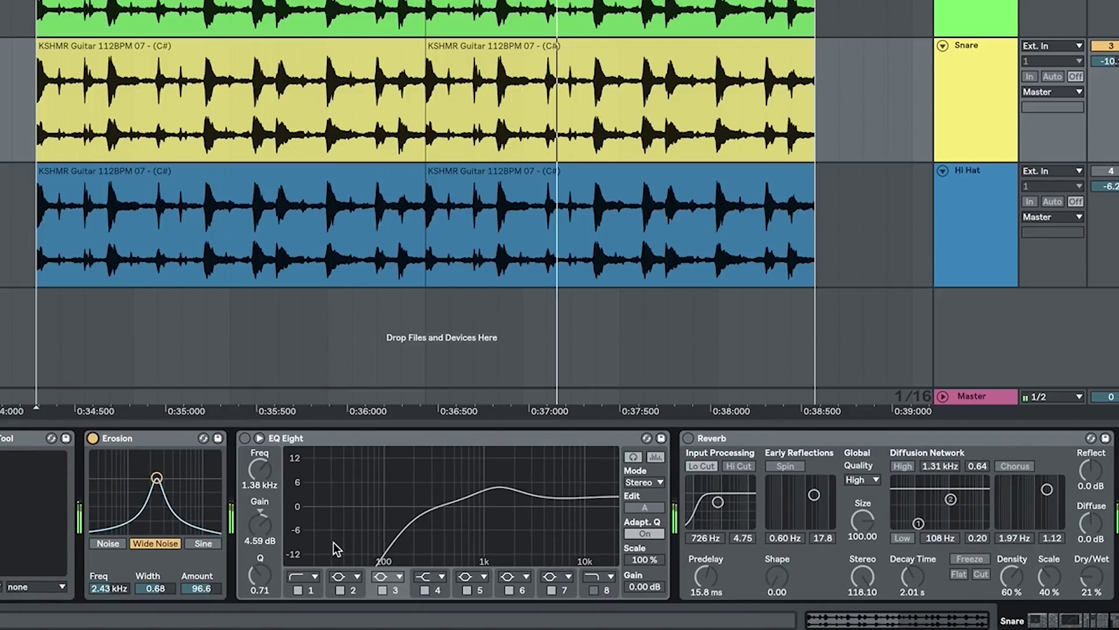
click(244, 438)
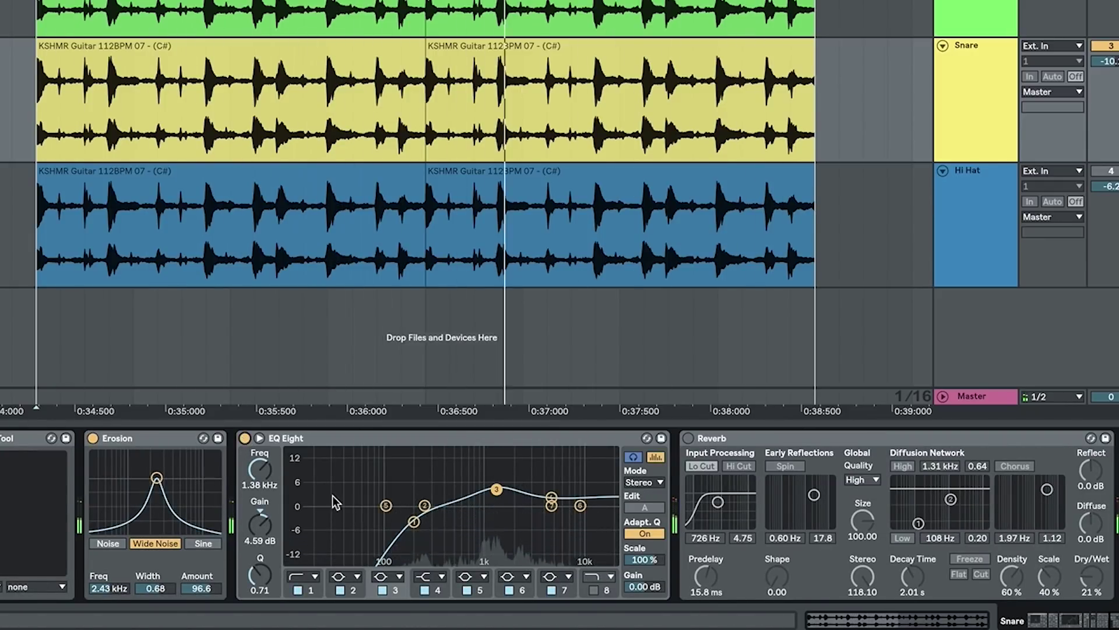
click(701, 466)
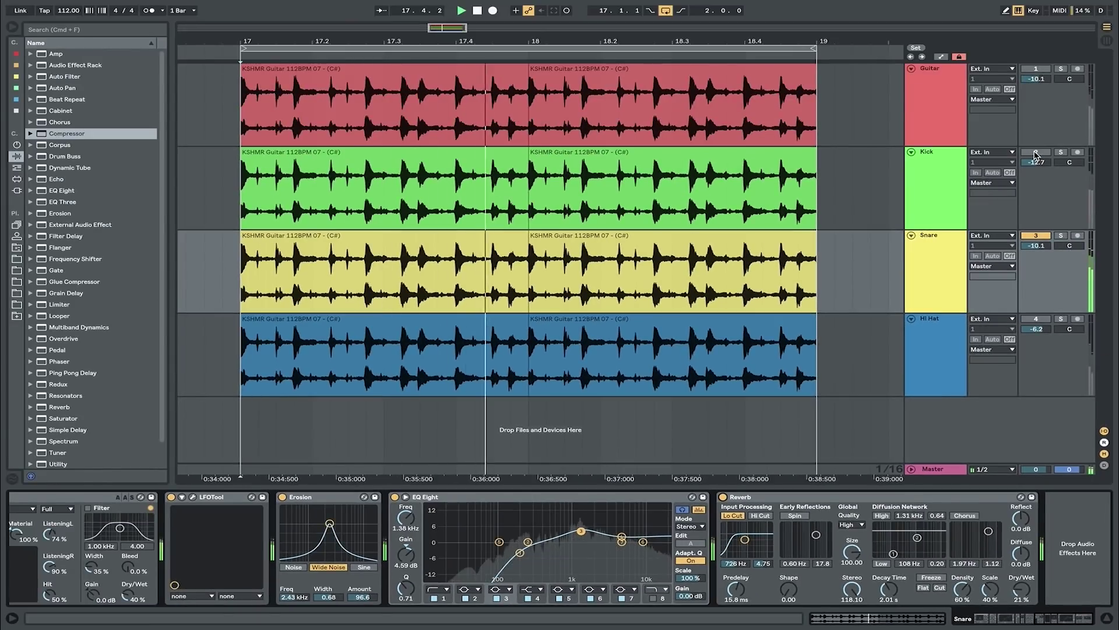
- Turn the Kick and Hi Hat Track Activators back on so all four tracks play
click(1036, 152)
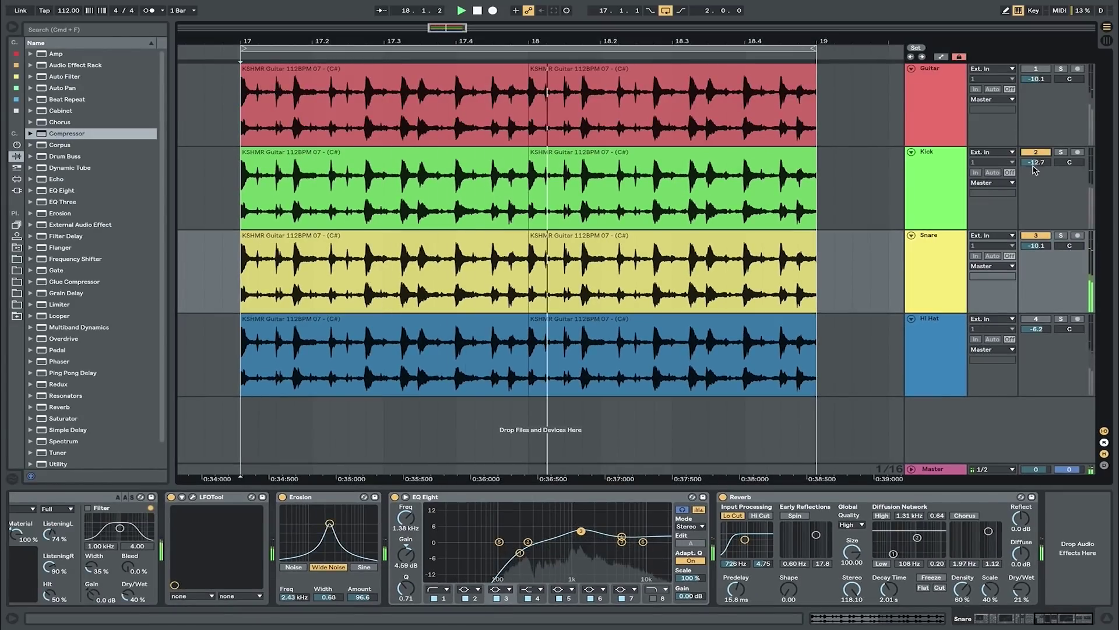
click(1035, 319)
click(1036, 319)
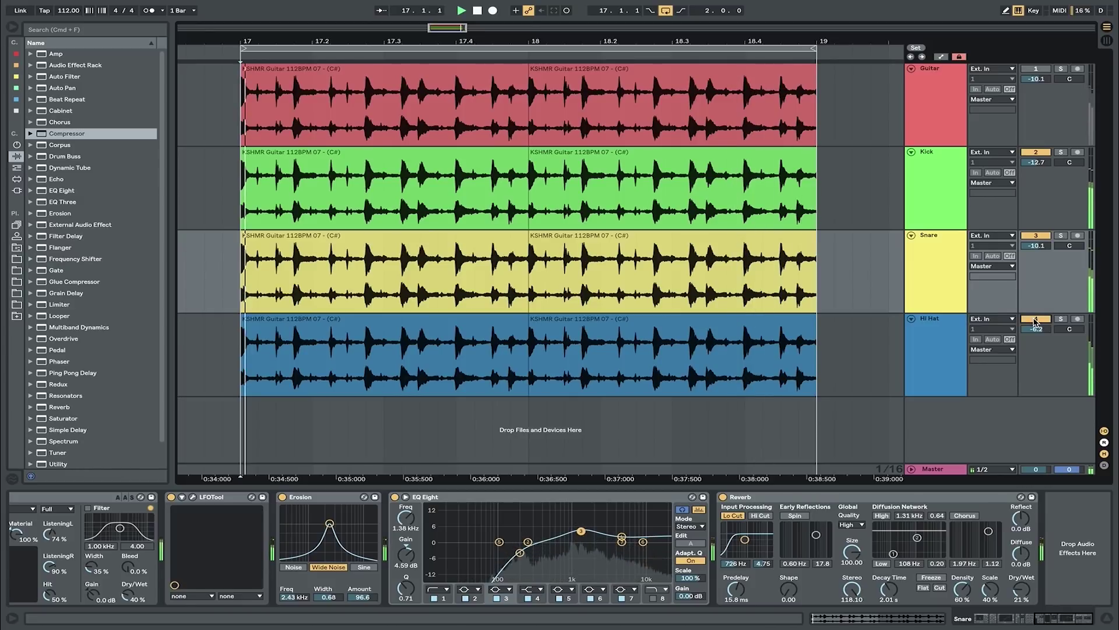